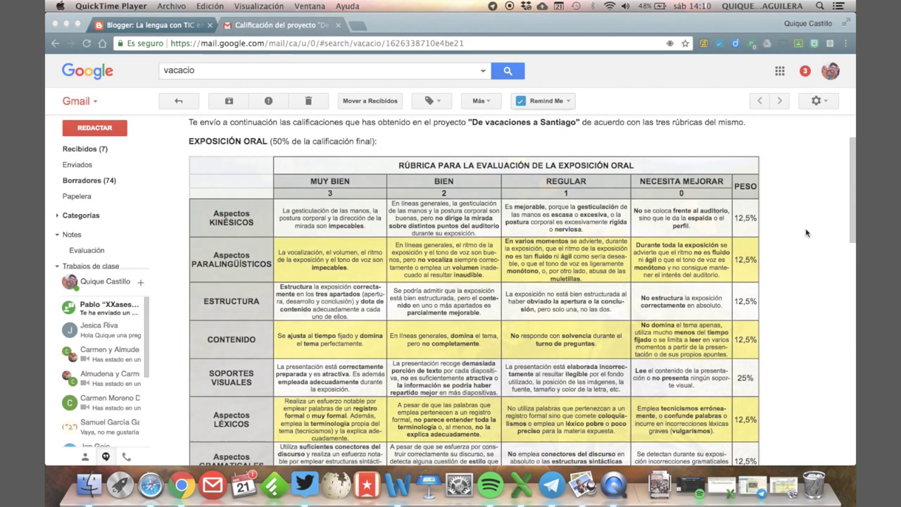
Step: Review the emailed rubric scores (9,17, 10, final 9,58), then restore the minimized Rúbrica.pdf window
scroll(807, 233, down, 1)
scroll(806, 233, down, 2)
scroll(807, 233, down, 1)
scroll(806, 233, down, 2)
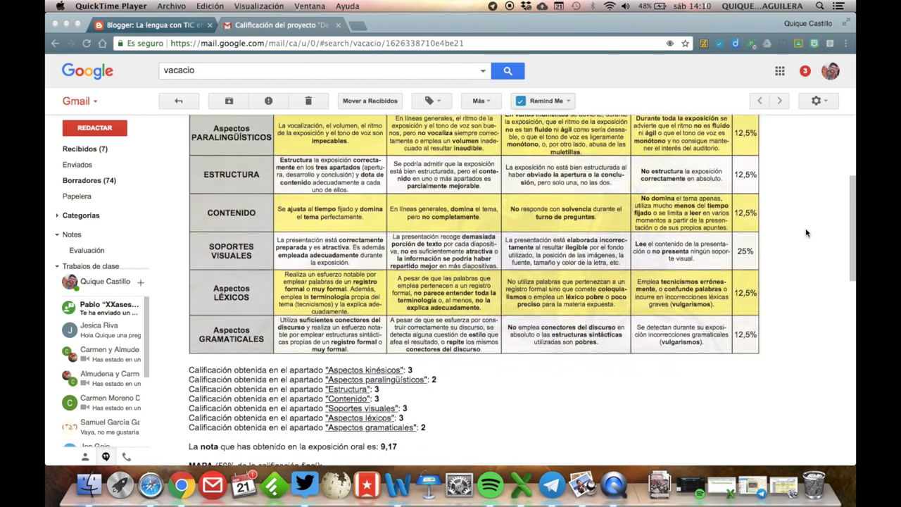
scroll(806, 233, down, 1)
scroll(806, 233, down, 2)
scroll(807, 233, down, 3)
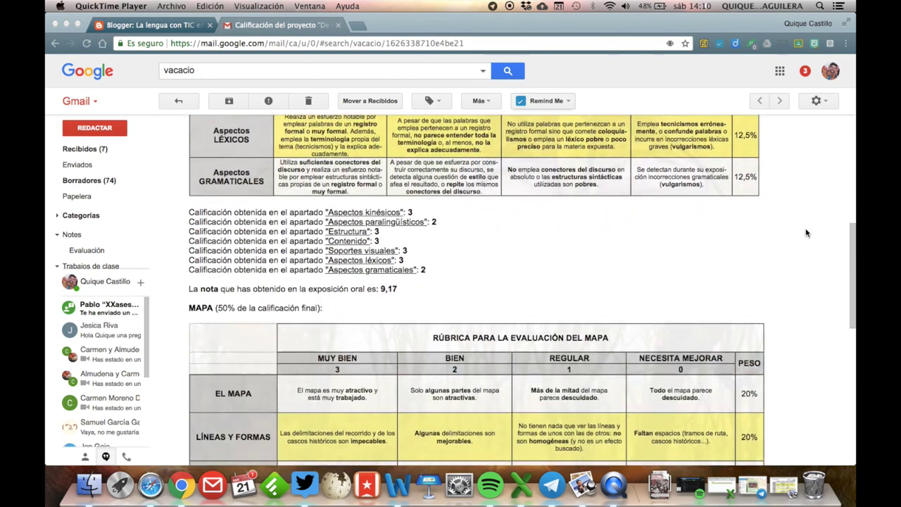
scroll(806, 233, down, 2)
scroll(806, 233, down, 3)
scroll(806, 233, down, 2)
scroll(807, 233, down, 1)
scroll(806, 232, down, 3)
scroll(806, 233, down, 1)
scroll(807, 233, down, 1)
scroll(807, 233, down, 2)
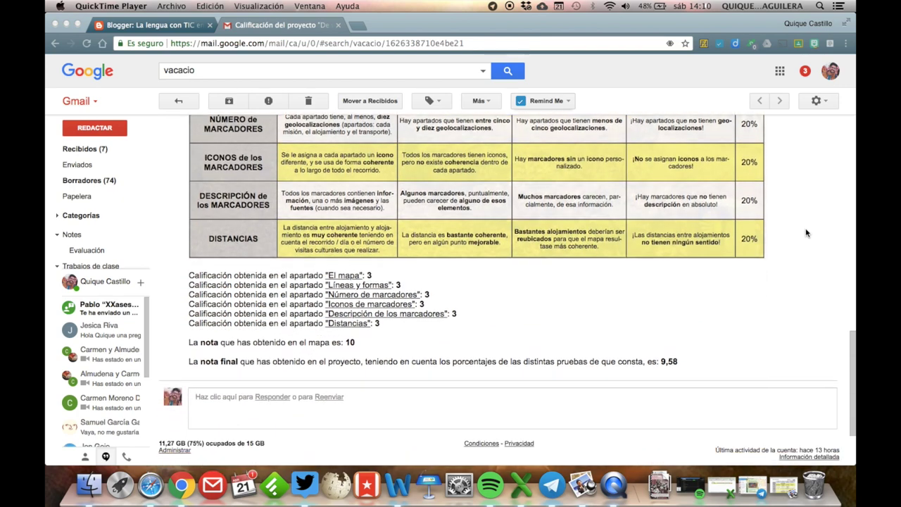
scroll(806, 233, down, 1)
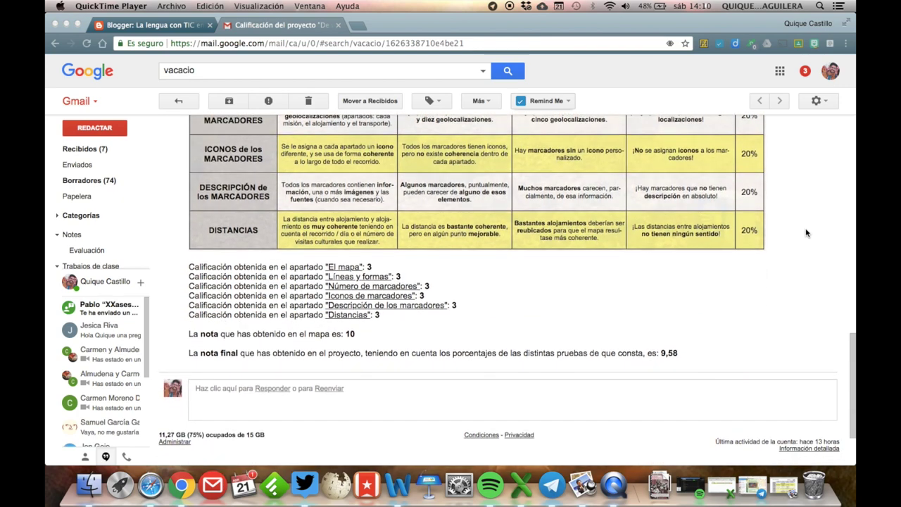
scroll(807, 233, up, 2)
scroll(807, 233, up, 2)
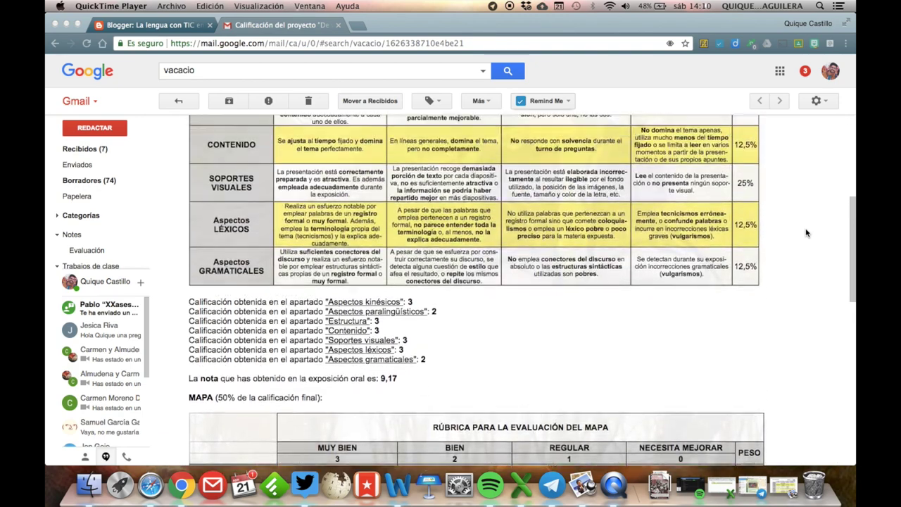
scroll(806, 233, up, 1)
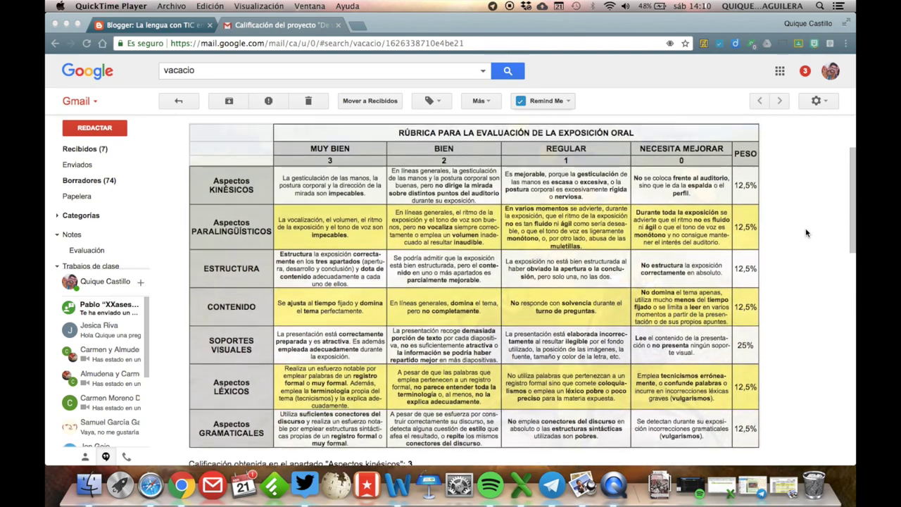
scroll(806, 233, up, 1)
scroll(806, 233, down, 1)
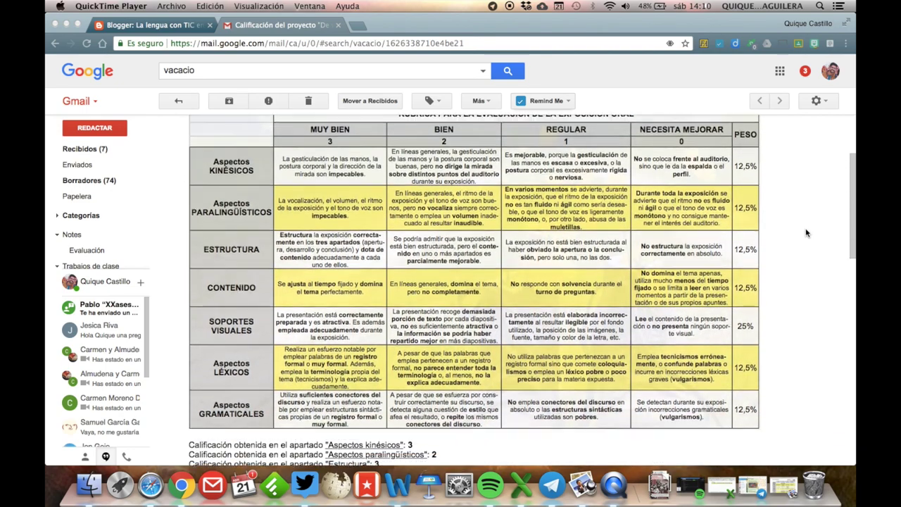
scroll(806, 232, down, 3)
scroll(806, 233, down, 5)
scroll(806, 233, down, 3)
scroll(806, 233, down, 3)
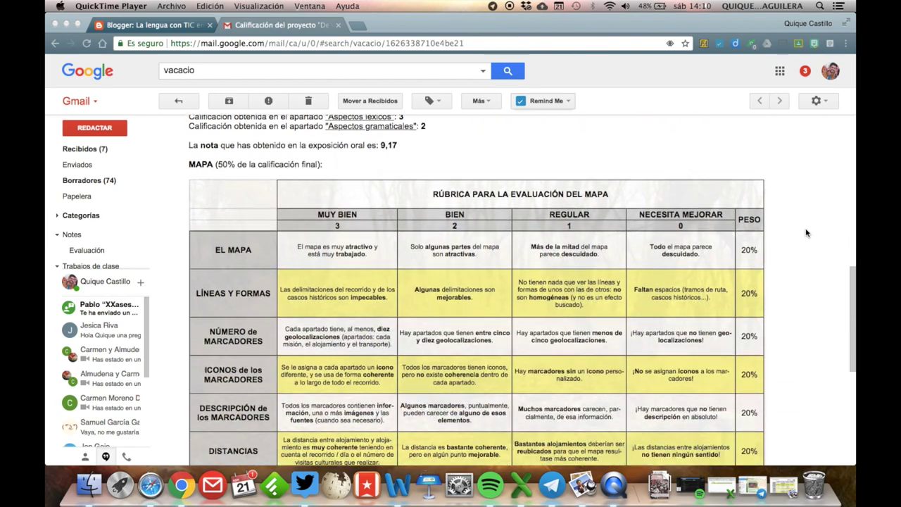
scroll(806, 233, down, 3)
scroll(807, 232, down, 2)
scroll(807, 232, down, 2)
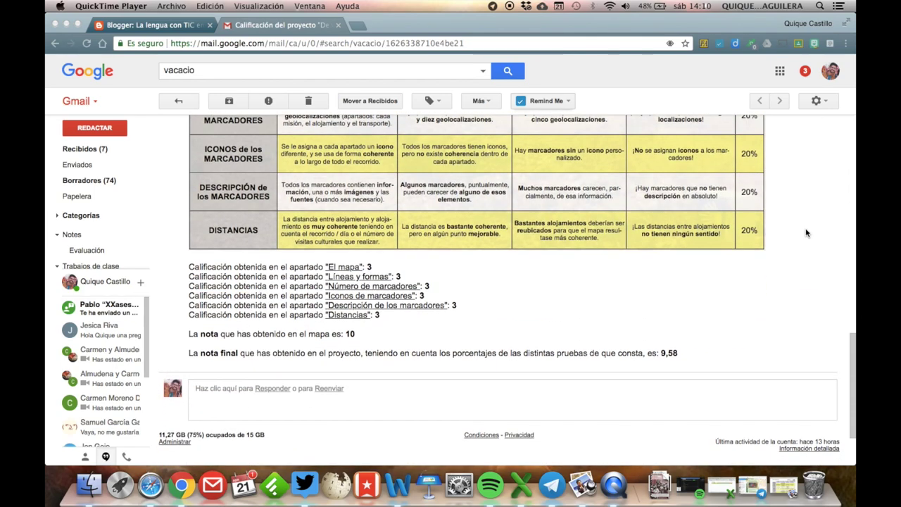
scroll(806, 233, up, 2)
scroll(807, 233, up, 2)
scroll(806, 233, up, 2)
scroll(806, 233, up, 3)
scroll(807, 233, up, 5)
scroll(807, 233, up, 1)
scroll(807, 233, up, 2)
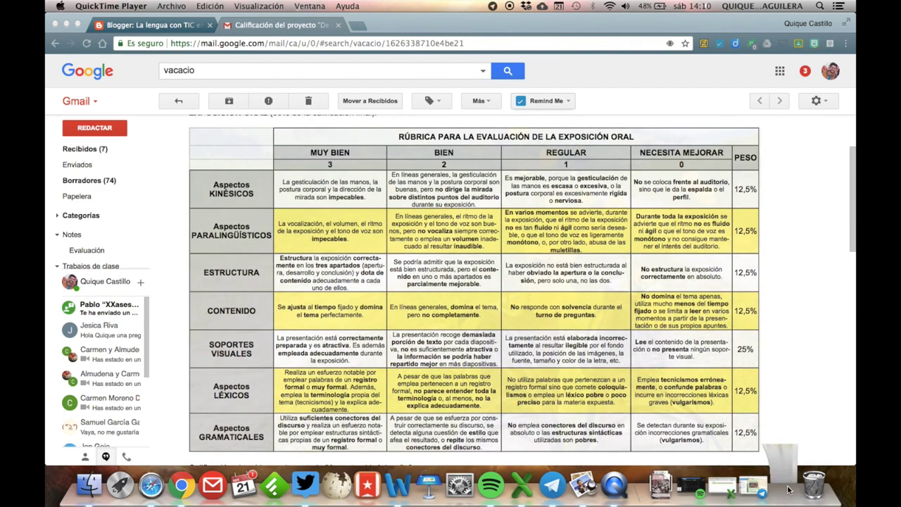
click(781, 485)
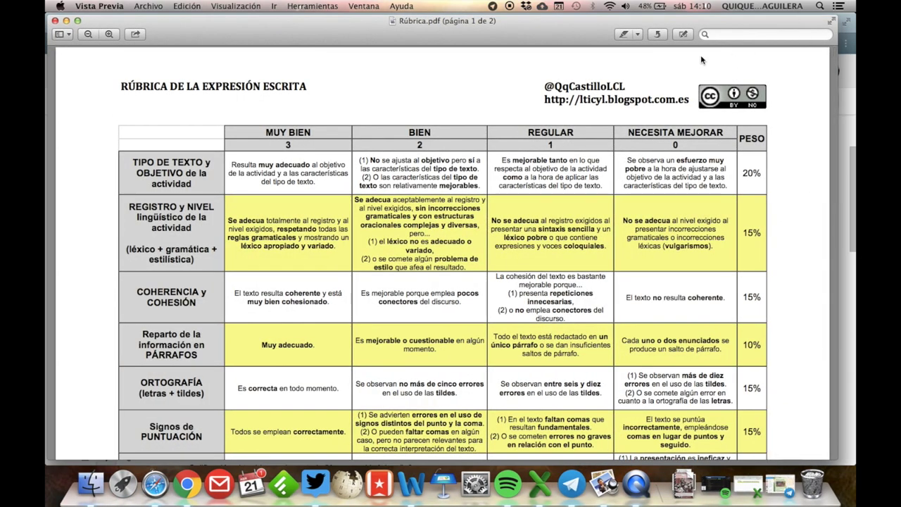
Step: Maximize the Rúbrica.pdf window and show the rubric table down to the PRESENTACIÓN row
click(76, 21)
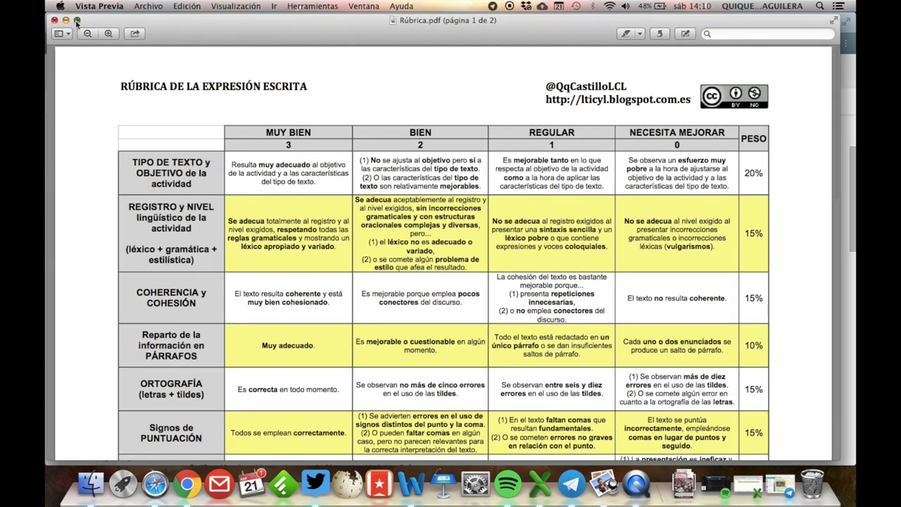
scroll(328, 225, down, 2)
scroll(328, 225, down, 3)
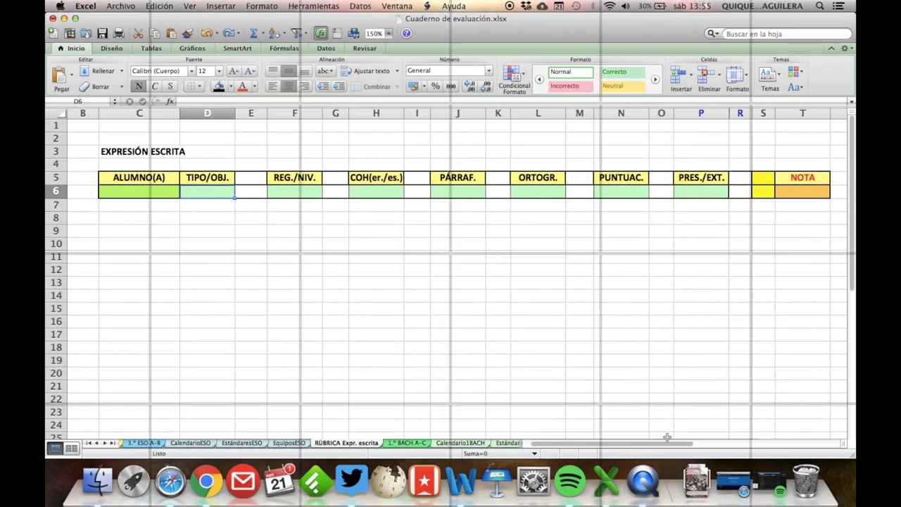
Step: Finish filling the row 6 criterion scores with 3s
key(Tab)
text(3		3		3		3		3)
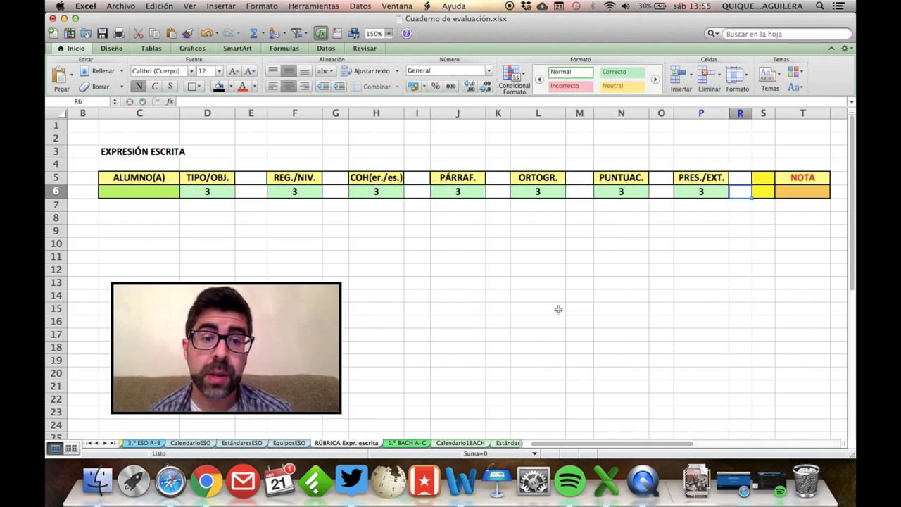
click(555, 309)
Step: Add PRODUCTO weight formulas in E6 and G6, giving 0,6 and 0,45
click(245, 190)
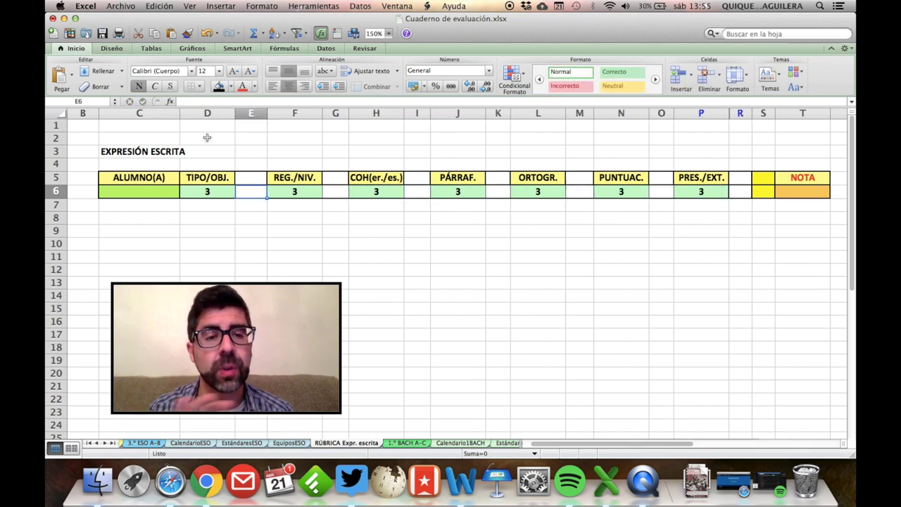
click(171, 103)
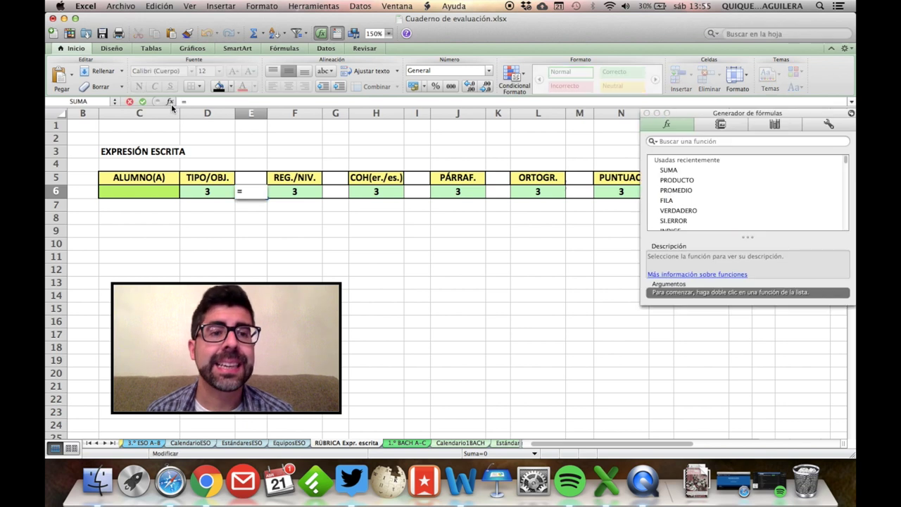
double_click(693, 181)
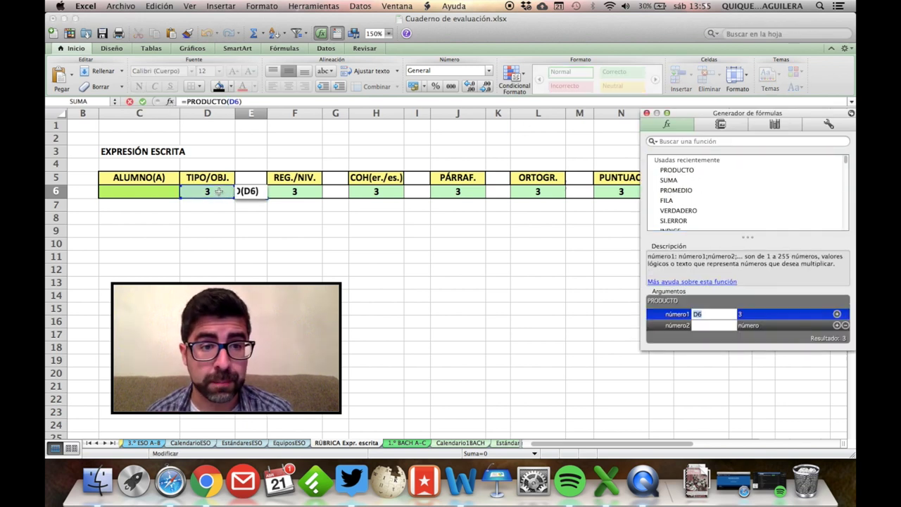
click(242, 101)
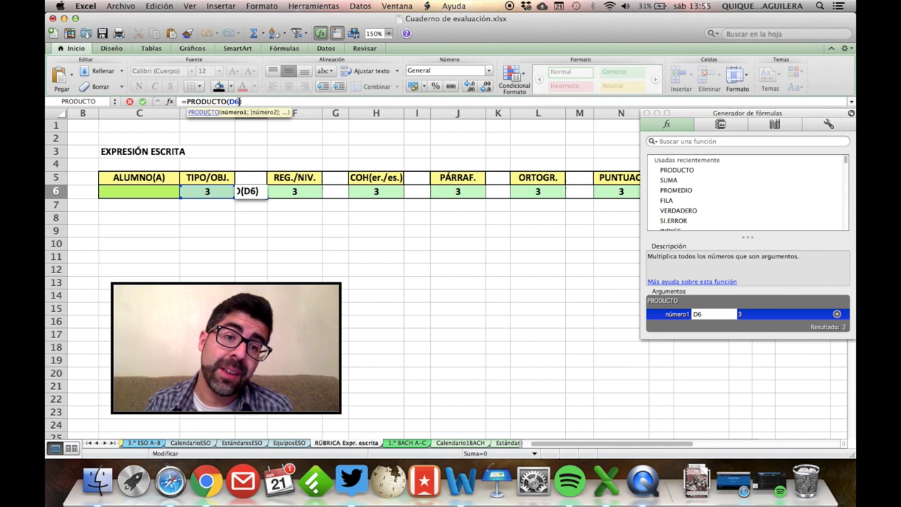
text(;20%)
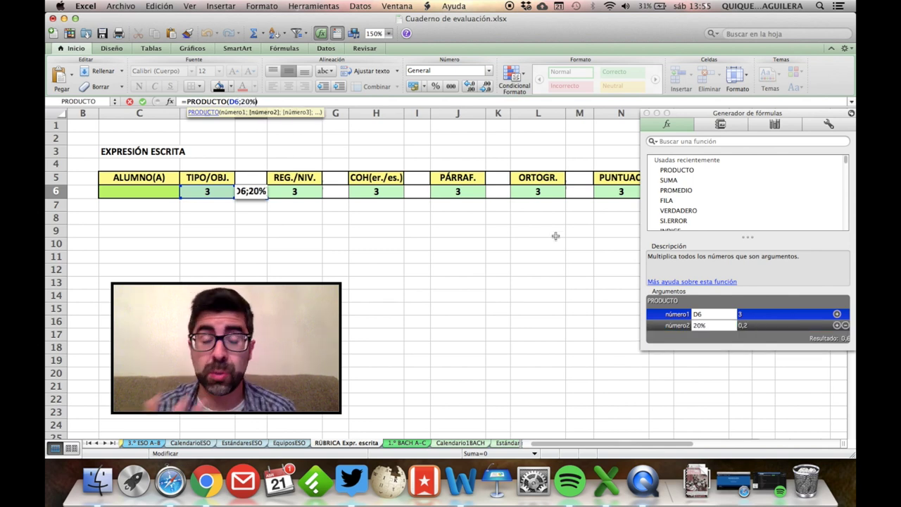
key(Return)
click(335, 191)
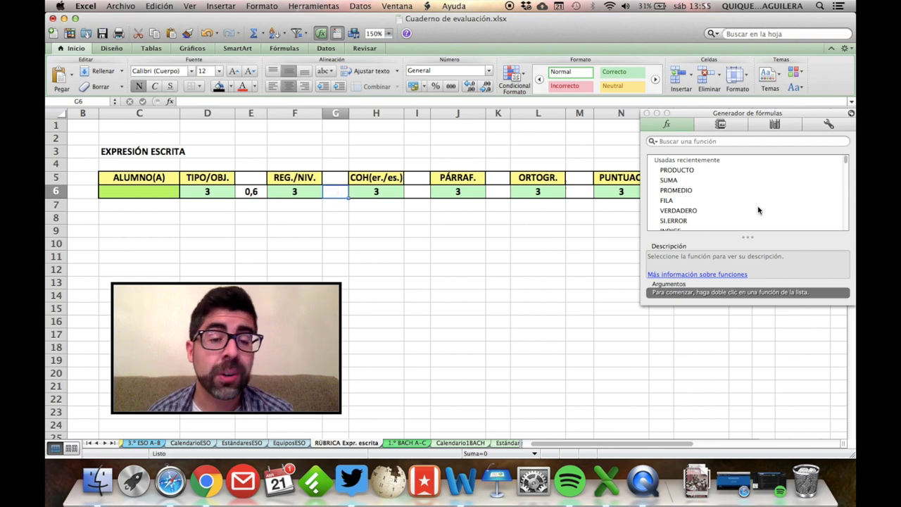
double_click(678, 171)
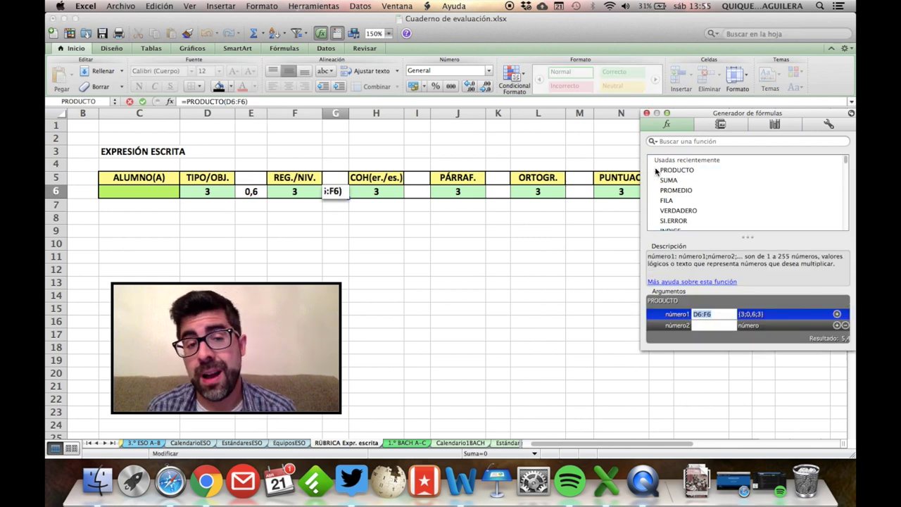
click(309, 195)
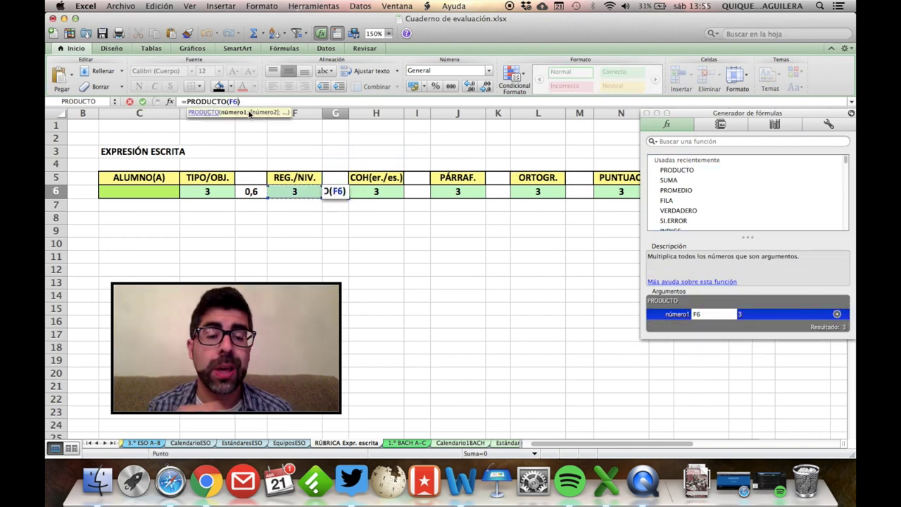
text(;15%)
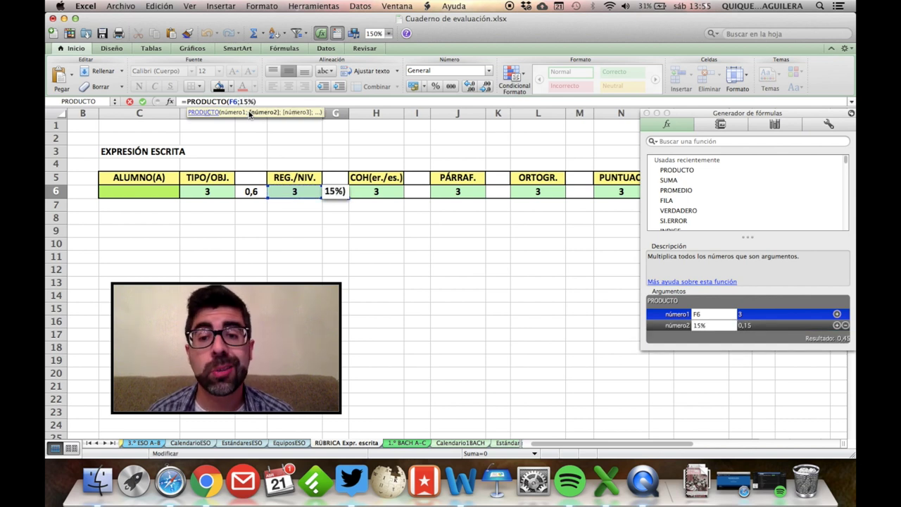
key(Return)
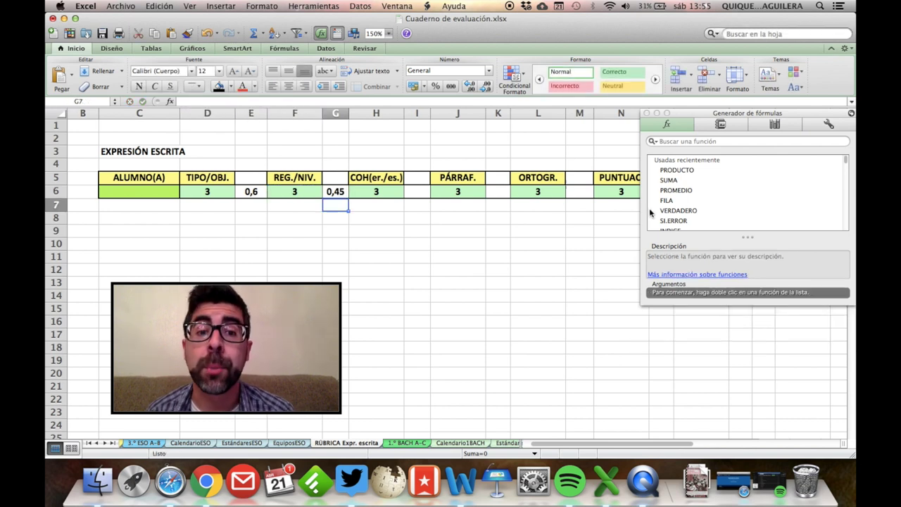
Step: Add PRODUCTO weight formulas in I6 (from H6) and K6 (from the PÁRRAF. score in J6)
click(410, 192)
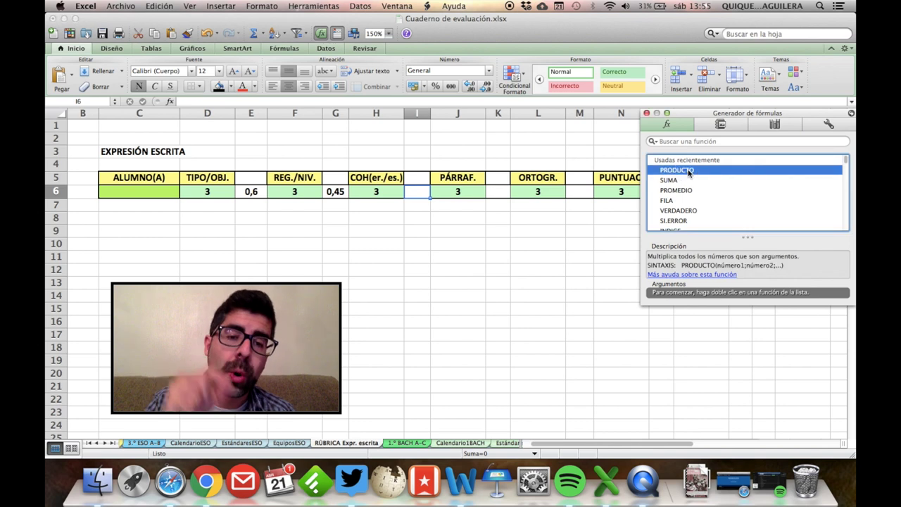
double_click(677, 169)
click(387, 196)
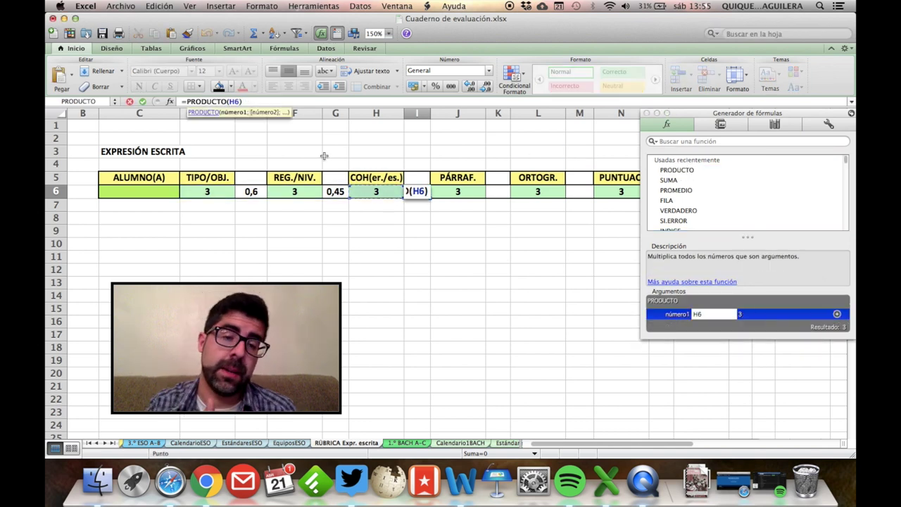
text(;1)
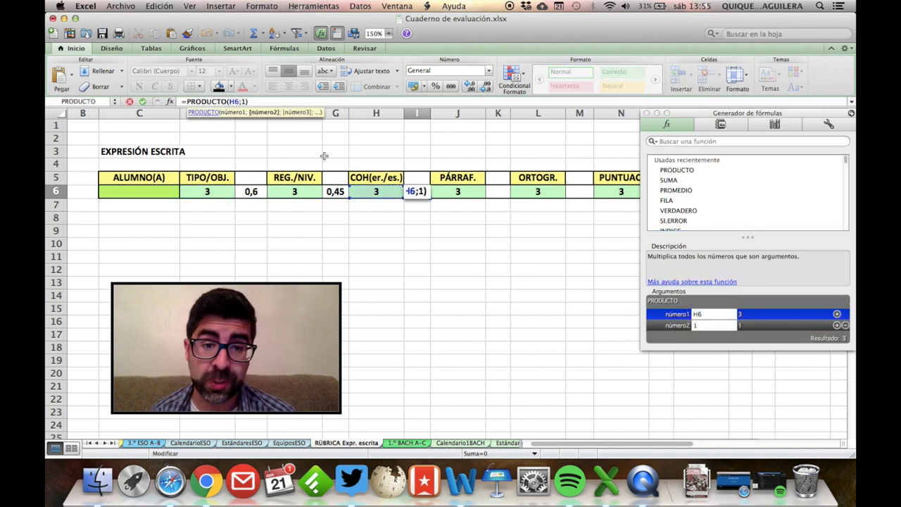
key(Return)
click(506, 192)
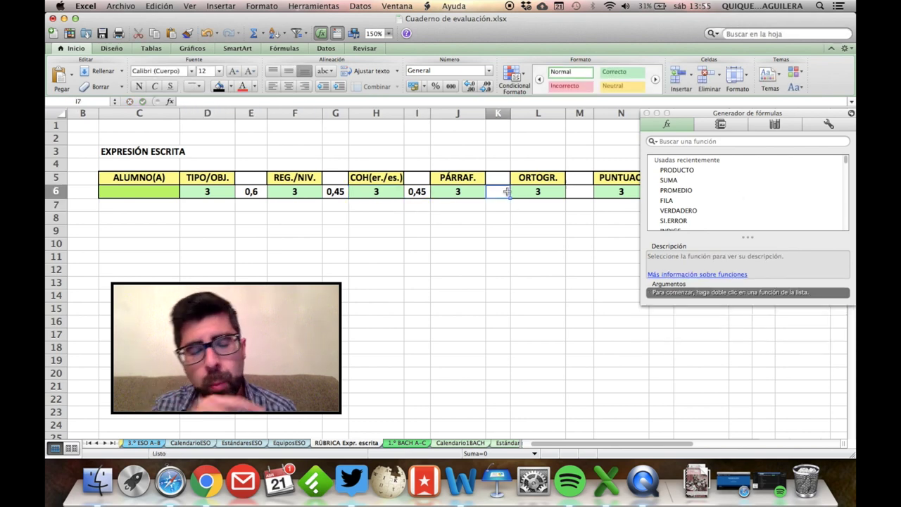
double_click(696, 173)
key(BackSpace)
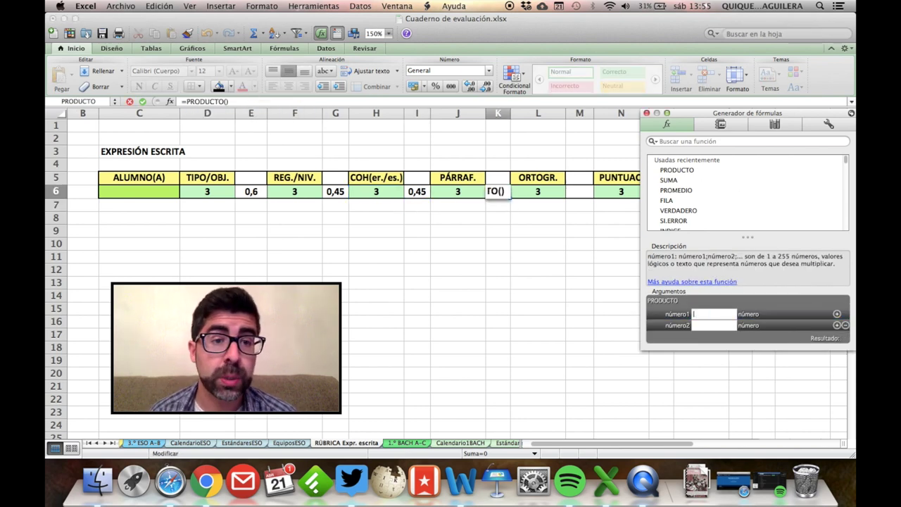
click(467, 192)
key(Return)
click(578, 191)
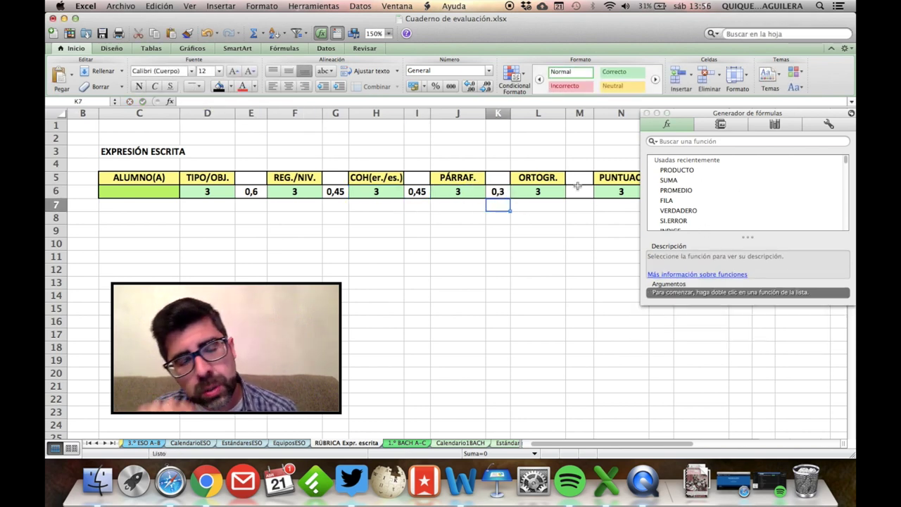
Step: Weight the M6 and O6 scores with PRODUCTO by 0,15, giving 0,45 each
double_click(676, 170)
click(539, 193)
text(;0,15)
key(Return)
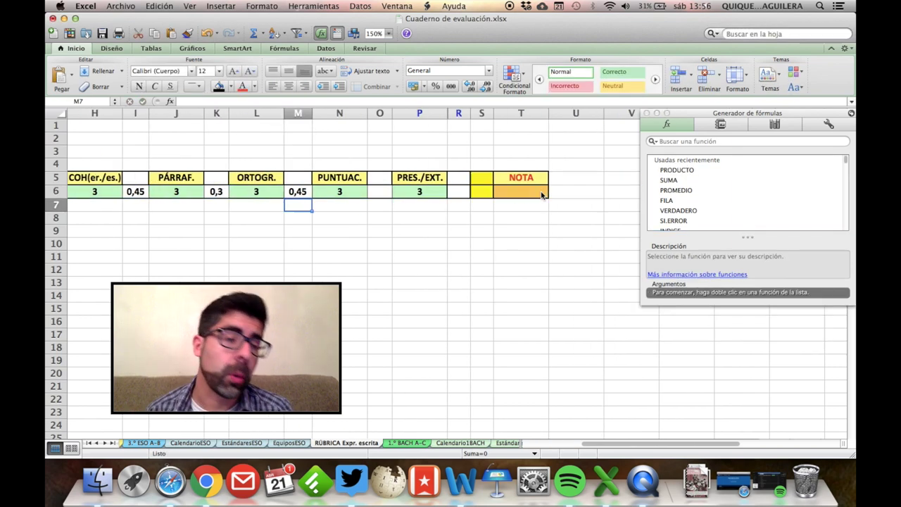
scroll(406, 246, right, 3)
click(406, 191)
double_click(676, 169)
click(365, 191)
text(;0,15)
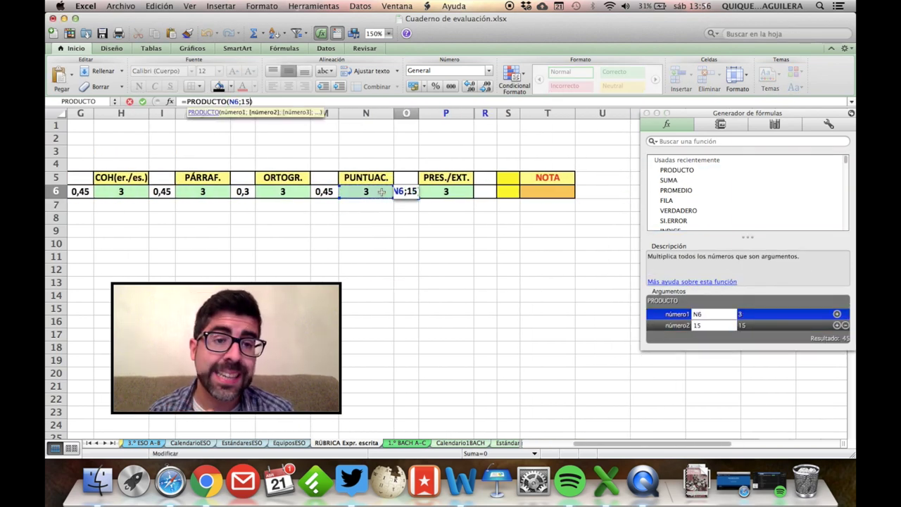
key(Return)
Step: Weight the PRES./EXT. score in R6 by 10%, giving 0,3
click(484, 191)
double_click(676, 169)
click(440, 194)
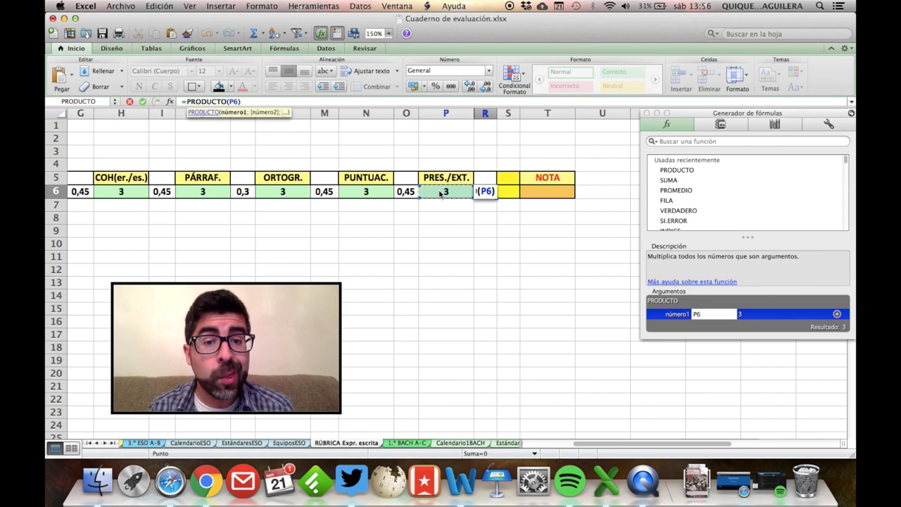
text(;10%)
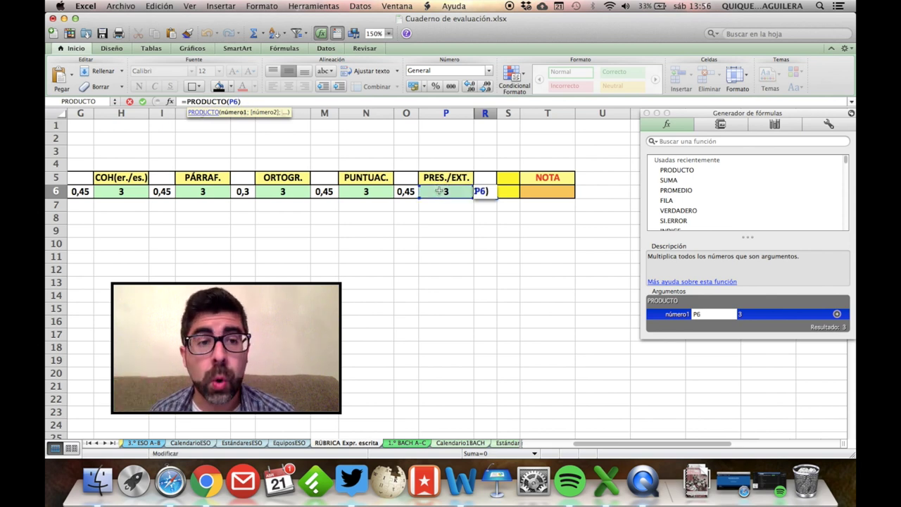
key(Return)
scroll(476, 342, left, 2)
scroll(476, 342, left, 3)
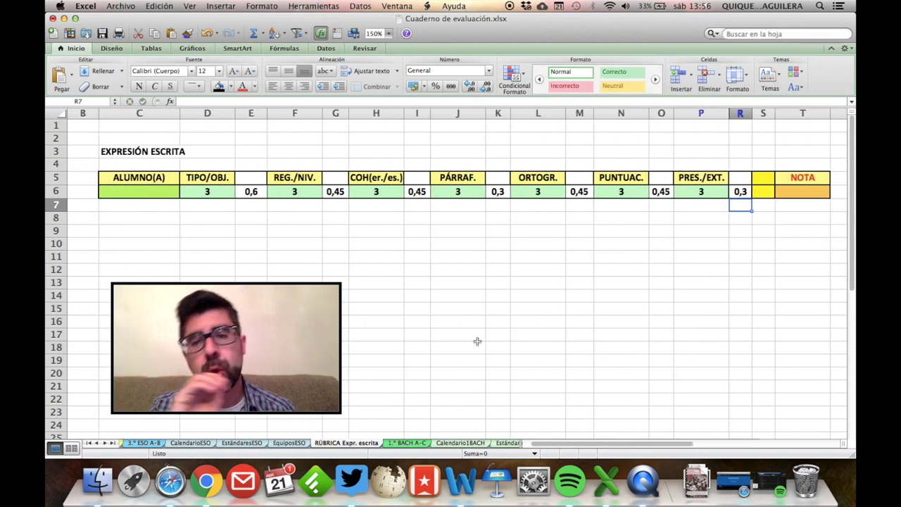
click(766, 196)
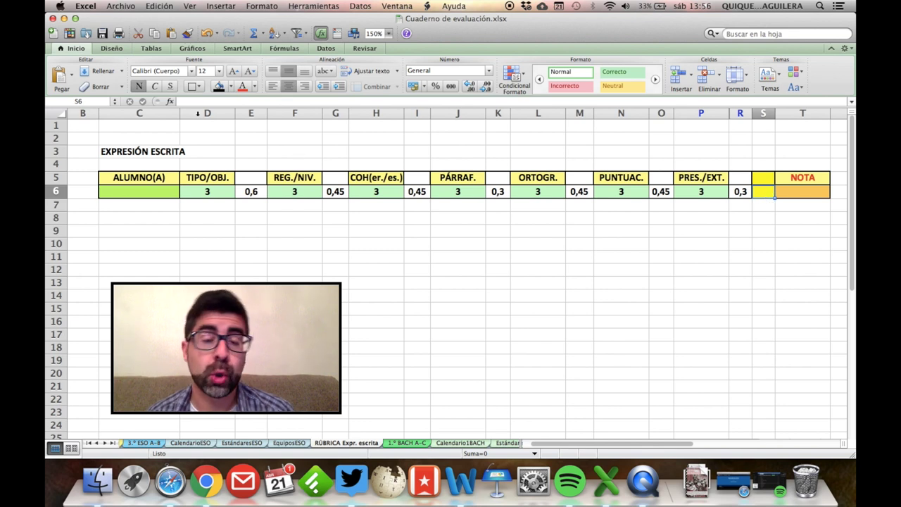
Step: Start a SUMA formula in S6 adding the E6, G6, I6 and K6 weights
click(172, 103)
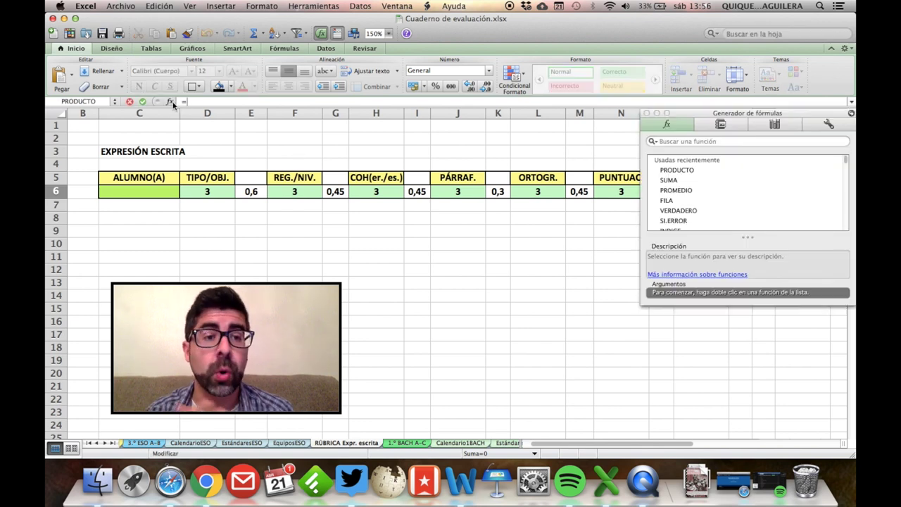
double_click(669, 180)
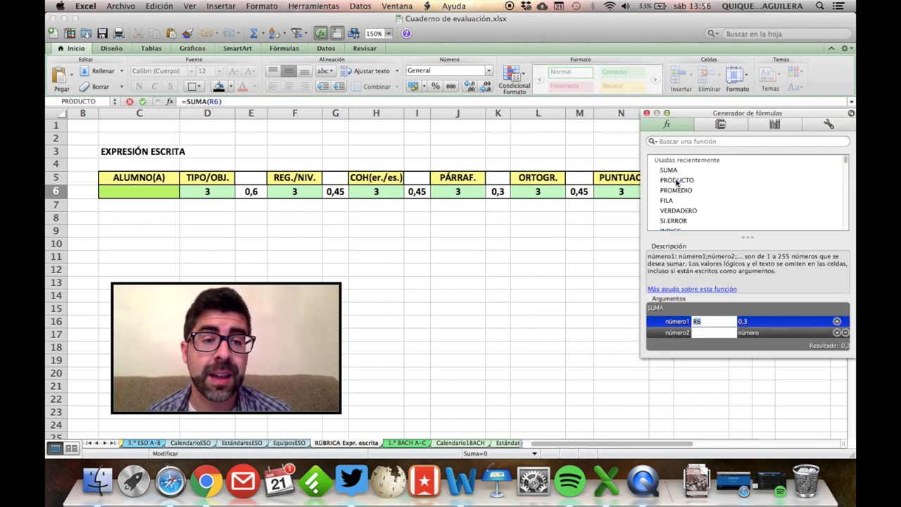
scroll(558, 261, right, 3)
scroll(559, 266, left, 3)
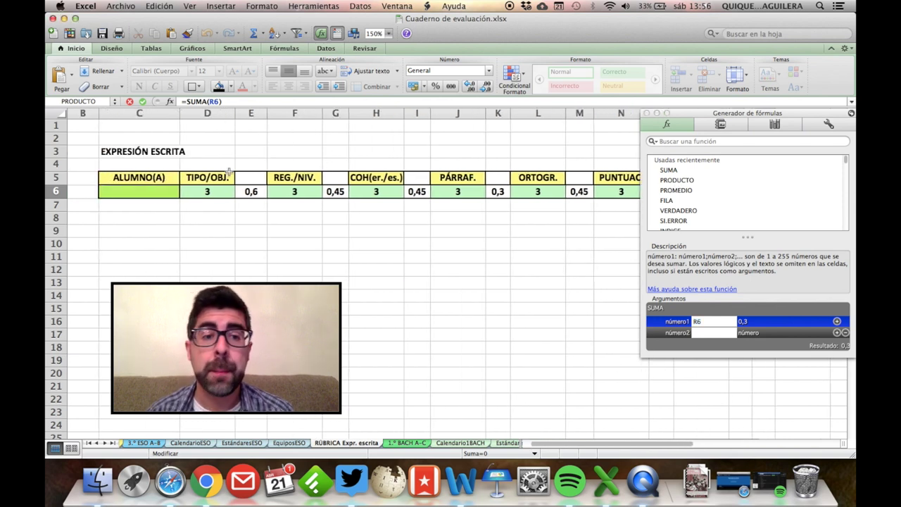
click(250, 192)
text(+)
click(334, 191)
text(+)
click(420, 192)
text(+)
click(497, 192)
text(+)
Step: Complete the sum with M6, O6 and R6, giving a total of 3
click(579, 192)
scroll(505, 191, right, 1)
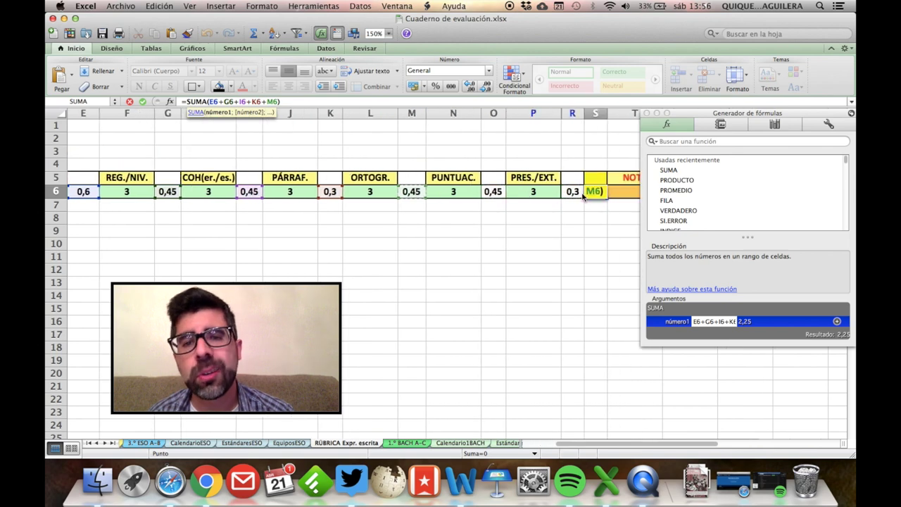
text(+)
click(497, 194)
text(+)
click(576, 192)
key(Return)
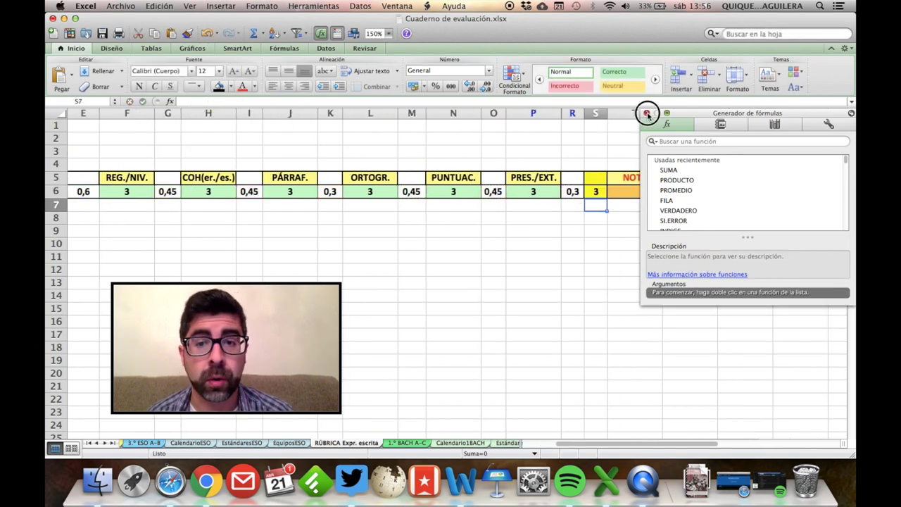
click(647, 113)
click(640, 192)
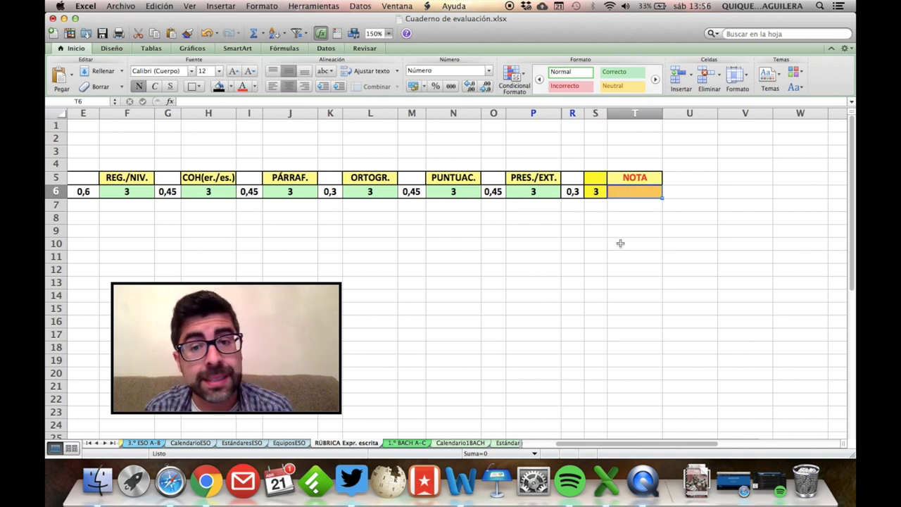
Step: Enter =S6*10/3 in the NOTA cell T6 so it shows 10,00
click(170, 102)
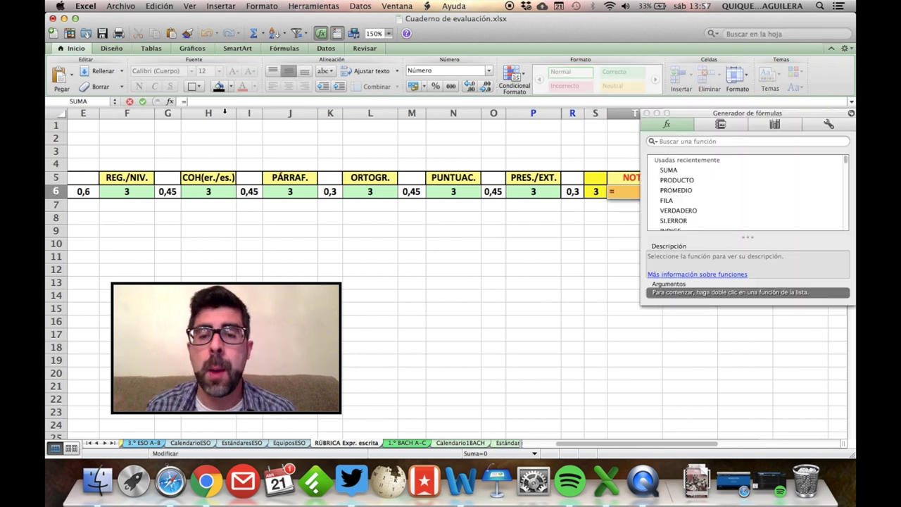
click(598, 192)
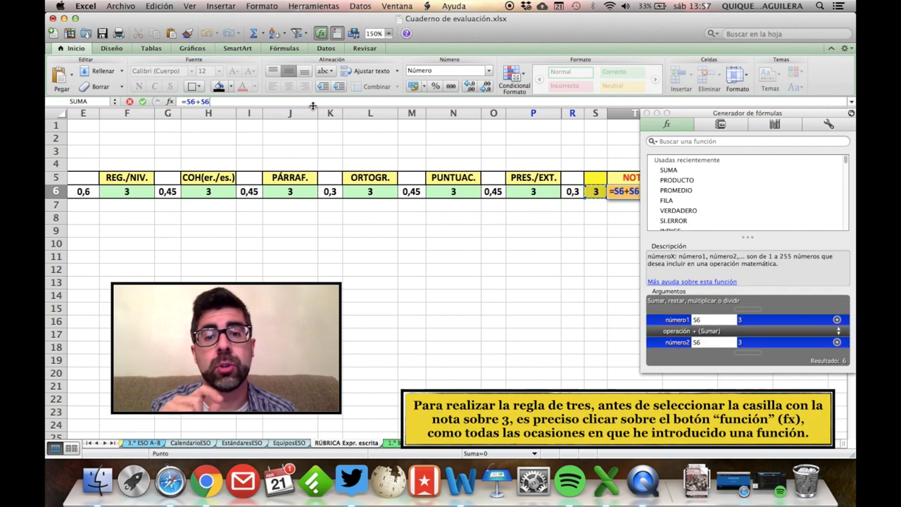
key(BackSpace)
key(BackSpace)
key(BackSpace)
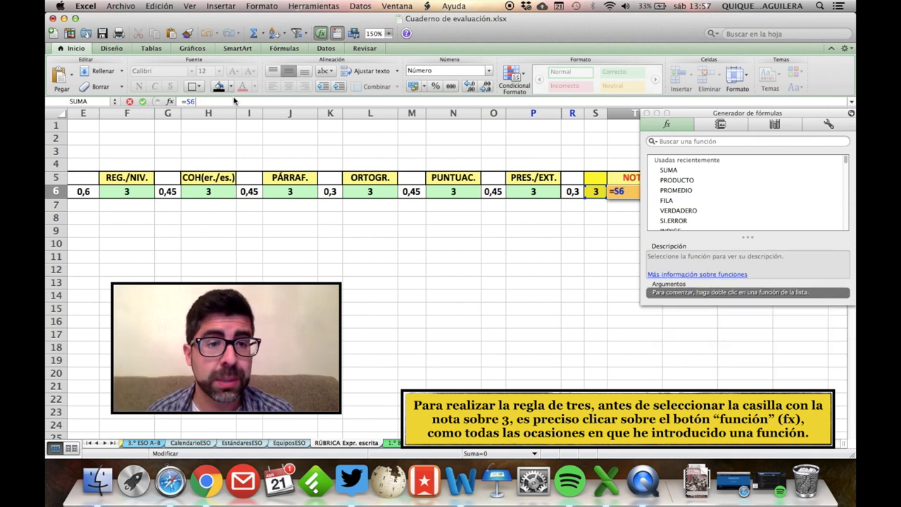
text(*10/3)
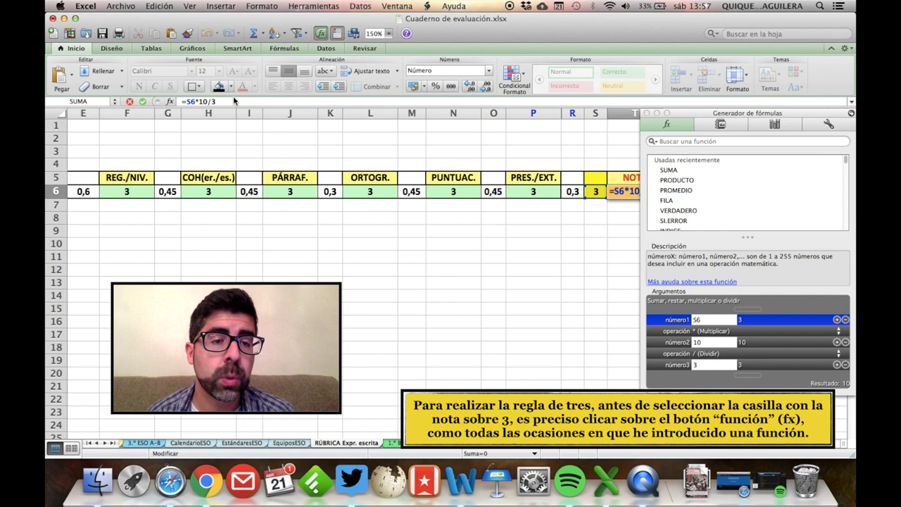
key(Return)
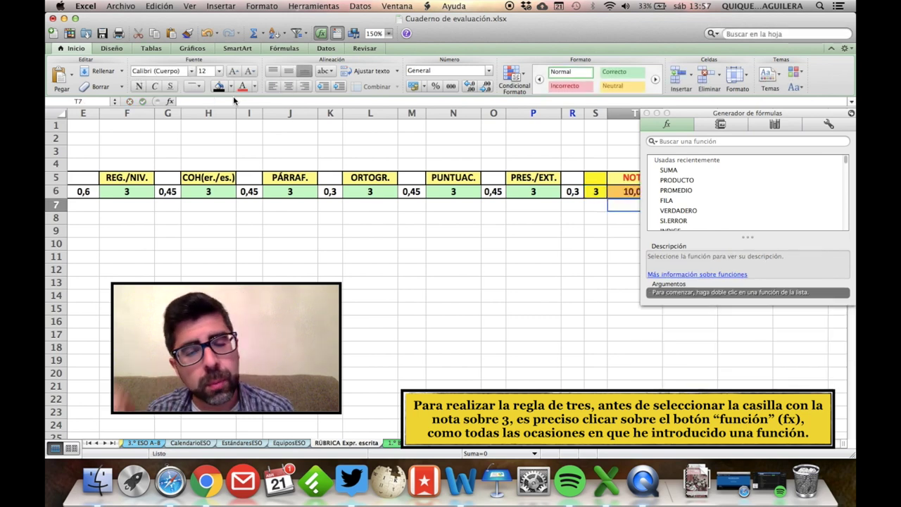
click(646, 116)
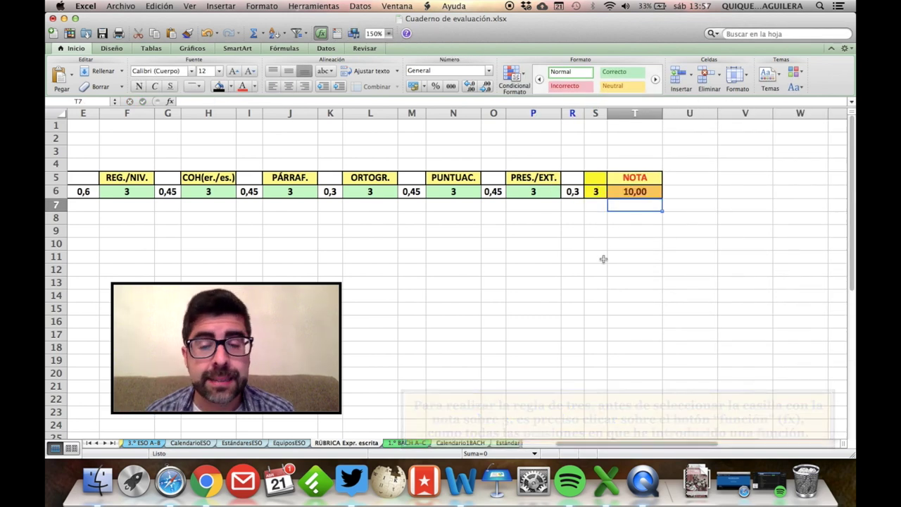
Step: Test row 6 with all-0, all-1 and all-2 scores, then mixed scores giving NOTA 7,00
scroll(603, 259, left, 2)
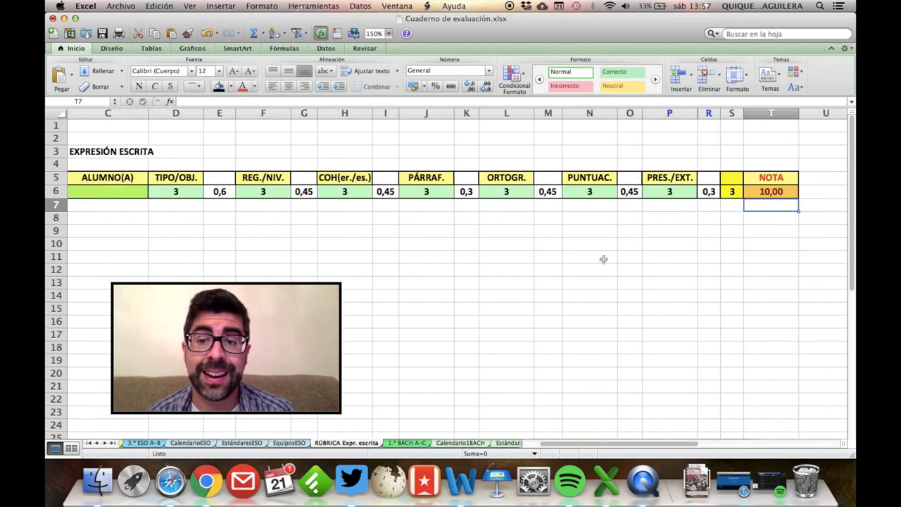
scroll(603, 259, left, 1)
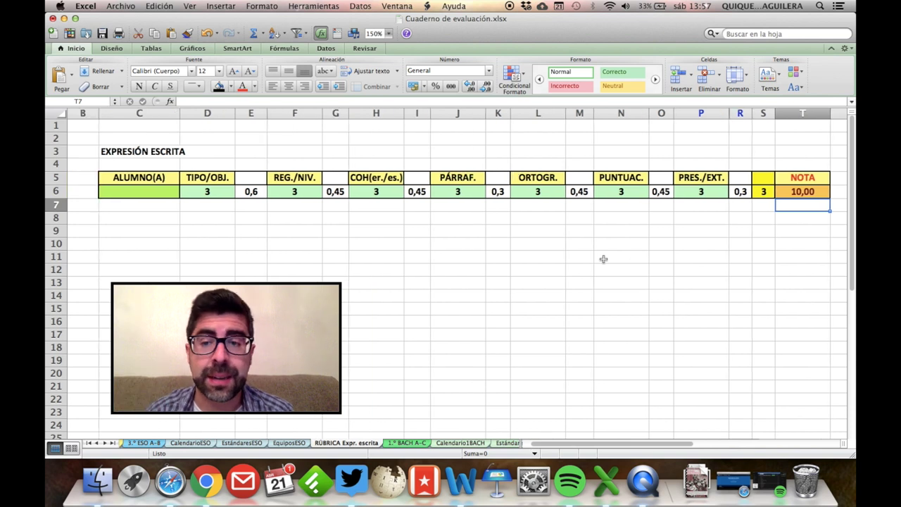
click(201, 189)
text(0		0		0		0		0		0		0)
click(194, 190)
text(1		1		1		1		1		1		1)
click(195, 190)
text(2		2		2		2		2		2		2)
click(211, 192)
text(3		1		3		1		2	)
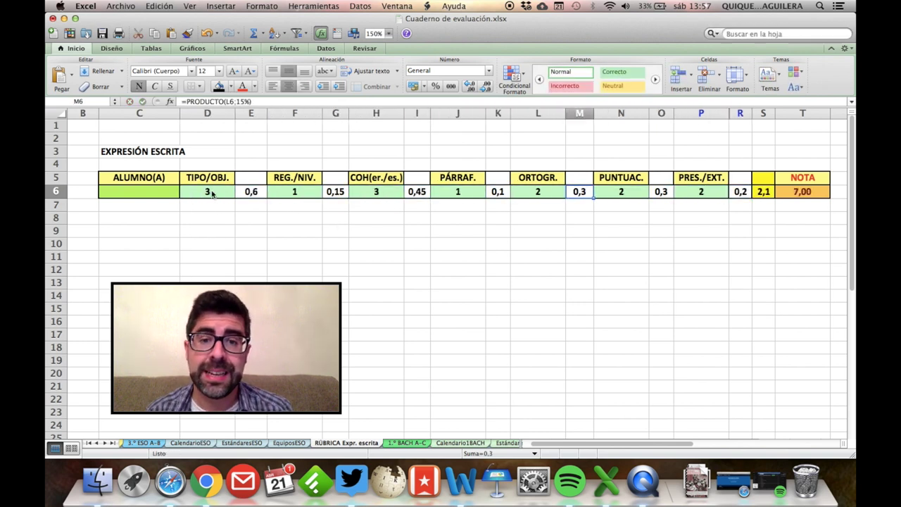
text(	3		0)
Step: Collapse weight columns E, G, I, K, M and the remaining helper columns to zero width
drag(265, 113, 235, 114)
drag(317, 113, 291, 113)
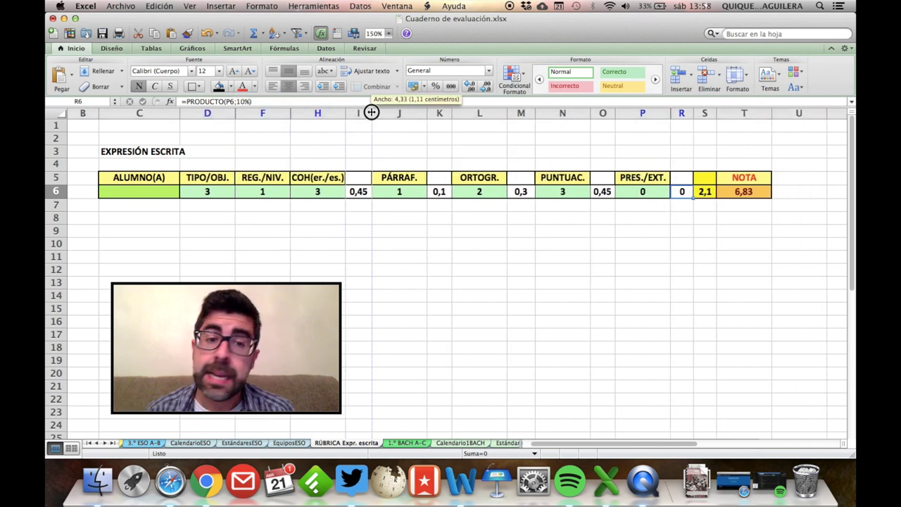
drag(370, 113, 344, 114)
drag(401, 113, 373, 113)
drag(483, 114, 456, 114)
drag(539, 113, 512, 113)
drag(590, 114, 567, 113)
scroll(321, 224, left, 2)
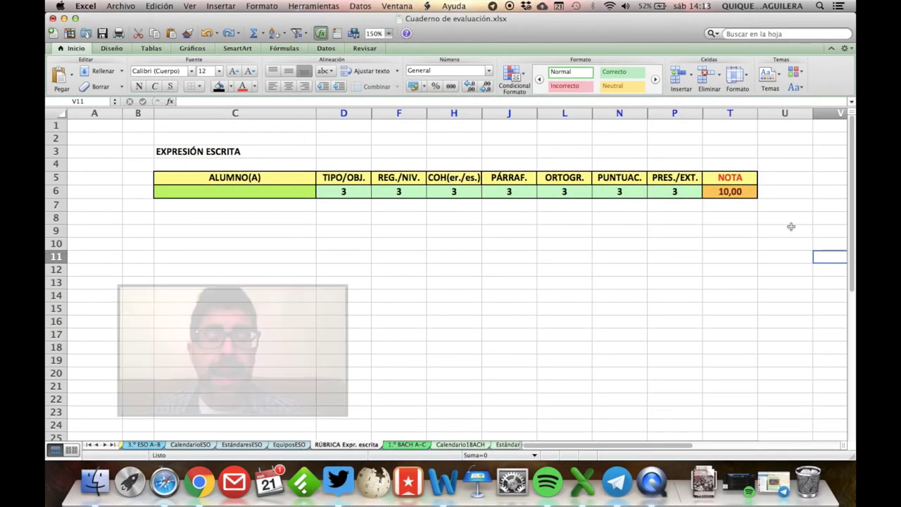
Step: Clear the existing scores in D6 through P6
drag(344, 191, 684, 195)
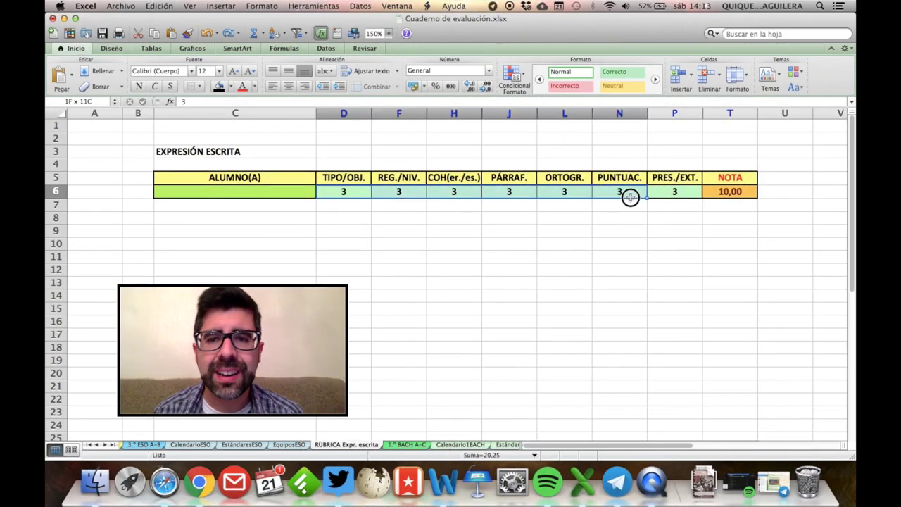
key(Delete)
click(577, 282)
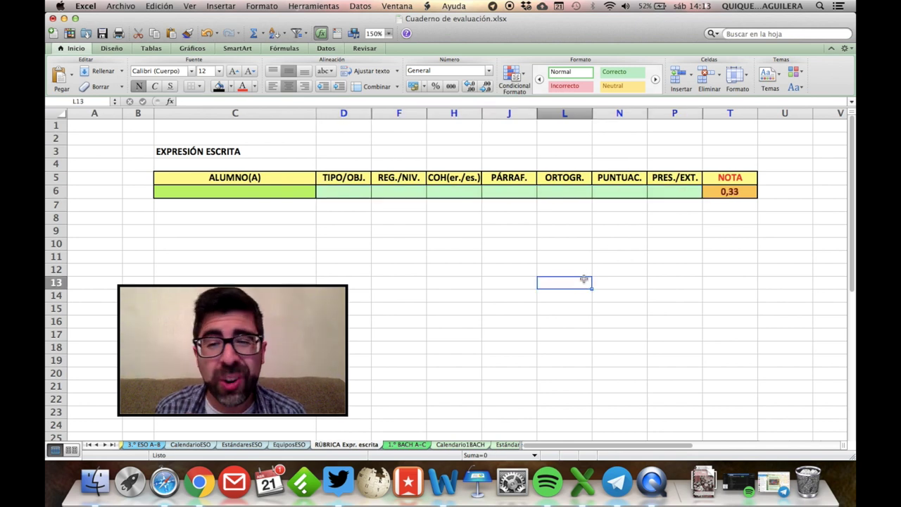
Step: Enter test scores 1, 3, 3 and 3 across row 6's first criteria
click(360, 190)
text(1)
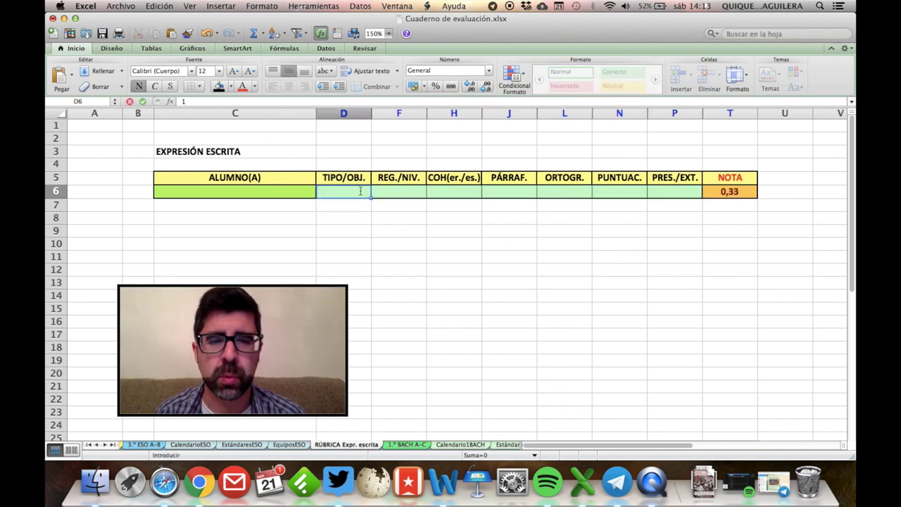
key(Tab)
text(3)
key(Tab)
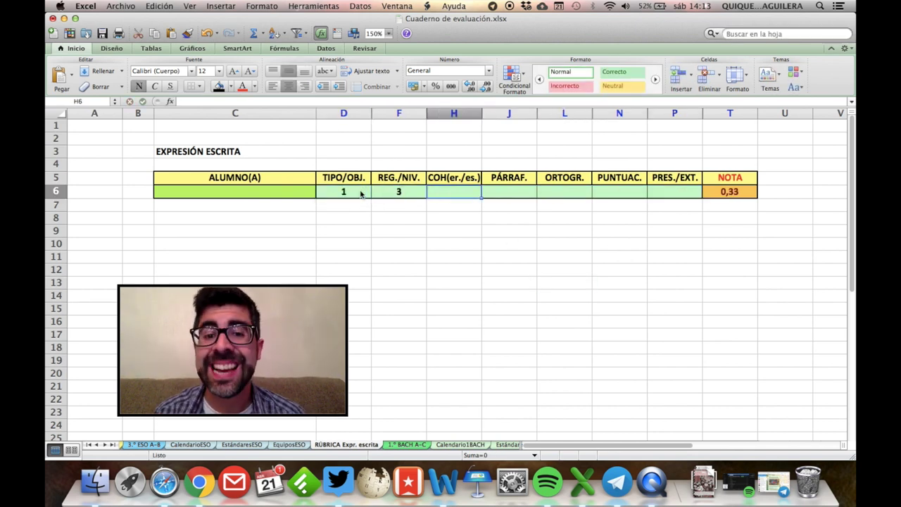
text(3)
key(Tab)
text(3)
key(Tab)
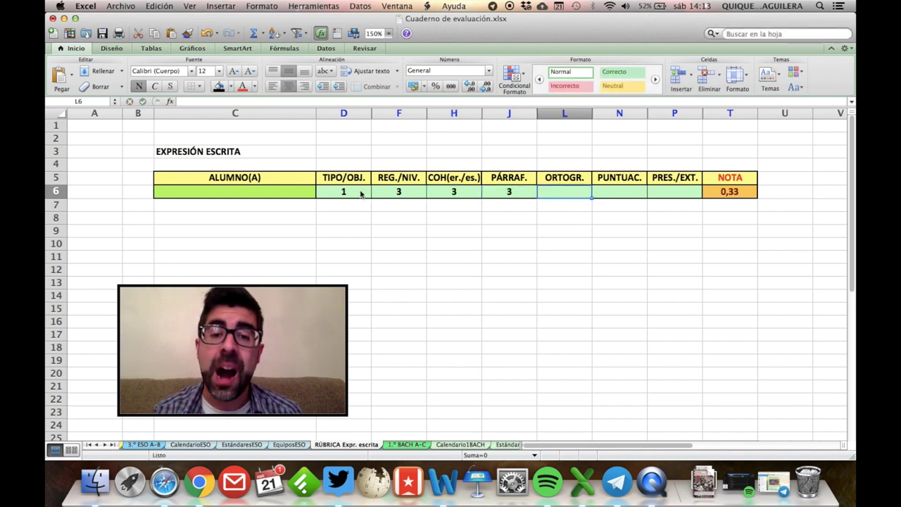
text(3)
key(Tab)
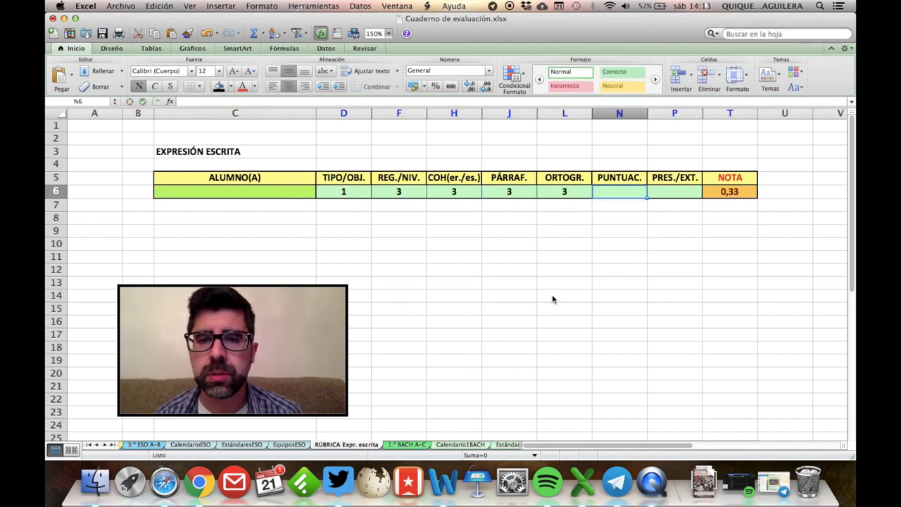
Step: Undo the test entries and blank every criterion score in row 6
key(super+z)
key(super+z)
key(super+z)
key(super+z)
key(super+z)
key(super+z)
click(551, 294)
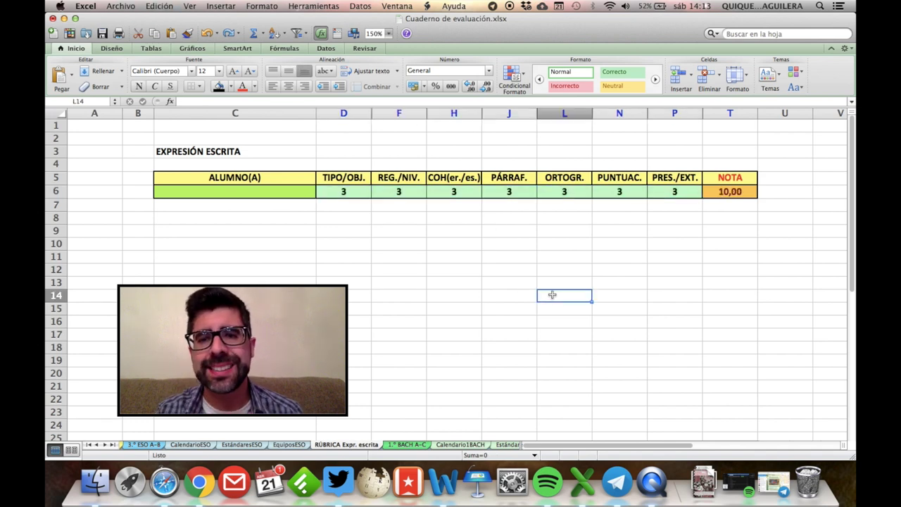
click(337, 192)
key(BackSpace)
key(Tab)
key(BackSpace)
key(Tab)
key(BackSpace)
key(Tab)
key(BackSpace)
key(Tab)
key(BackSpace)
key(Tab)
key(BackSpace)
key(Tab)
key(BackSpace)
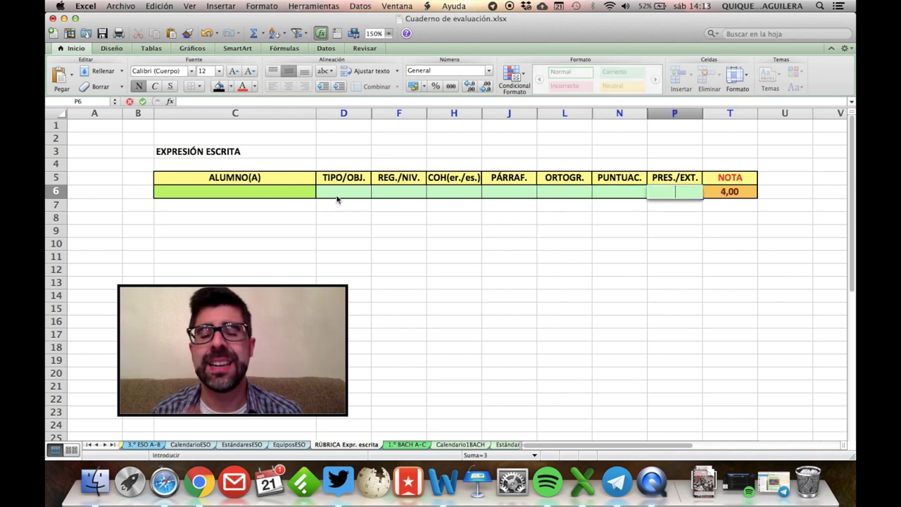
key(Tab)
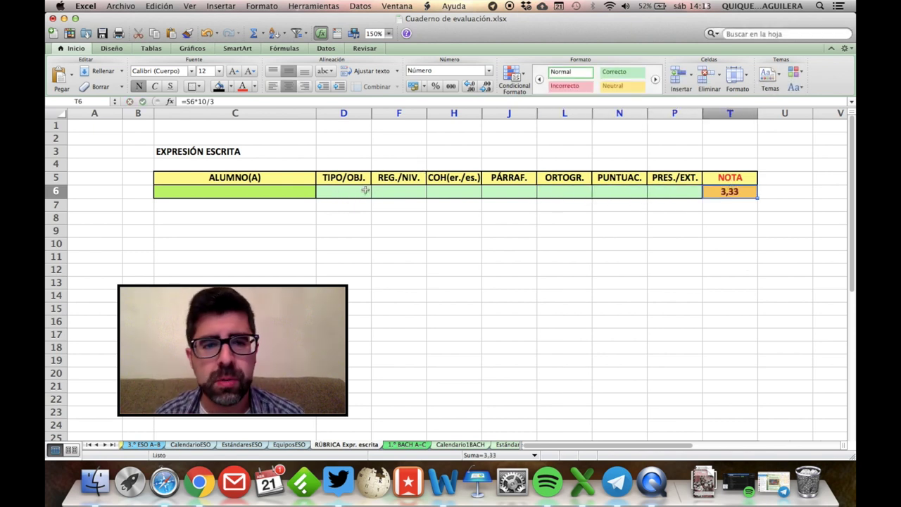
Step: Score 3 in every row 6 criterion so NOTA shows 10,00
click(358, 193)
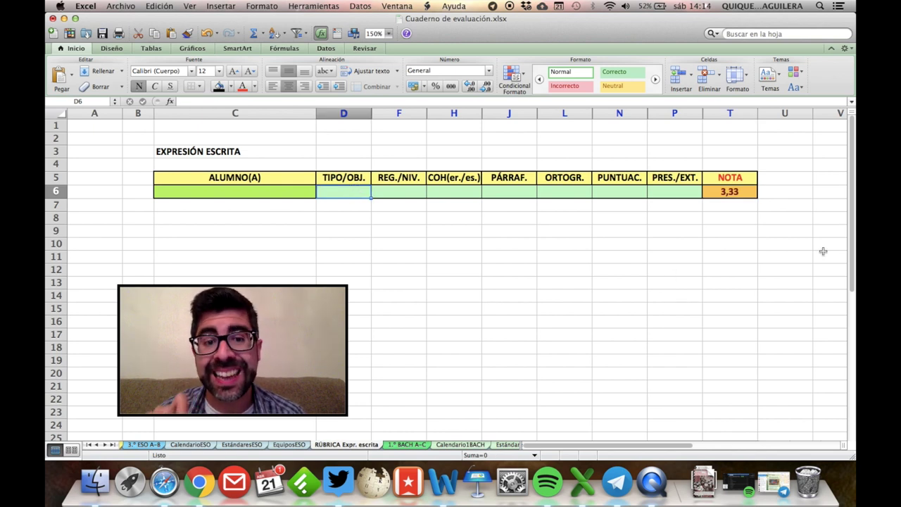
text(3)
key(Tab)
text(3)
key(Tab)
text(3	3	3	3	3)
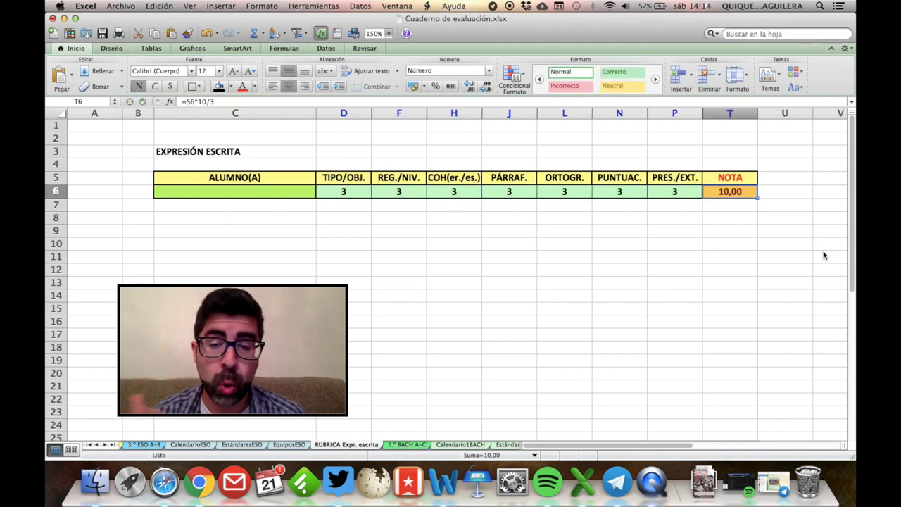
click(687, 269)
Step: Clear row 6's test scores (NOTA 3,33), then fill C6:T6 down to row 23
click(354, 192)
key(BackSpace)
key(Tab)
key(BackSpace)
key(Tab)
key(BackSpace)
key(Tab)
key(BackSpace)
key(Tab)
key(BackSpace)
key(Tab)
key(BackSpace)
key(Tab)
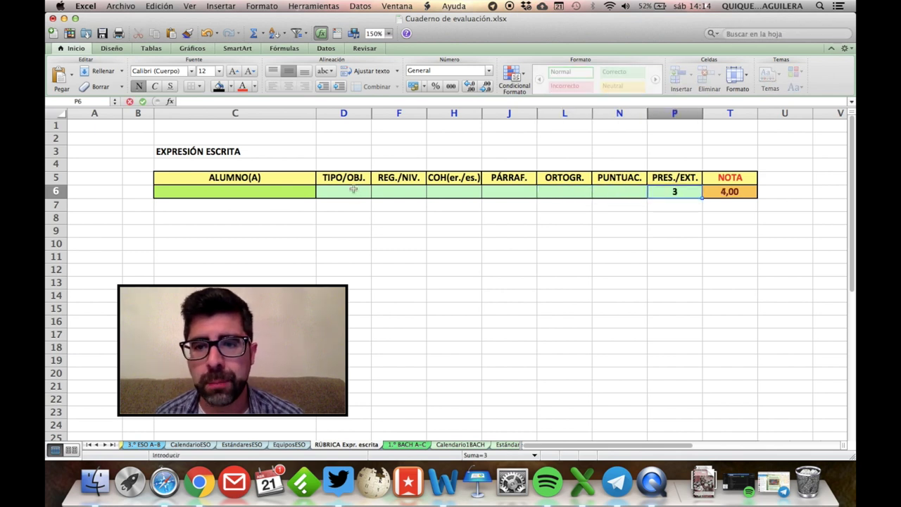
key(BackSpace)
key(Tab)
drag(342, 190, 739, 184)
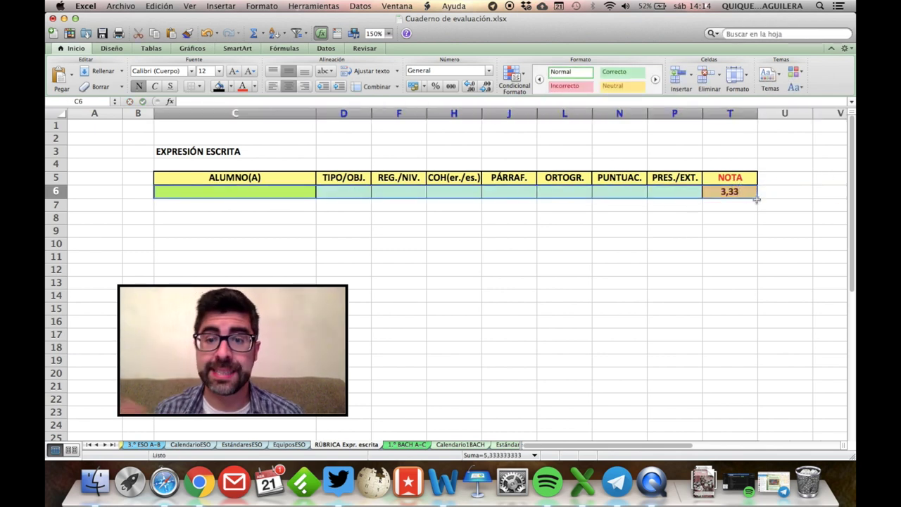
drag(756, 198, 757, 422)
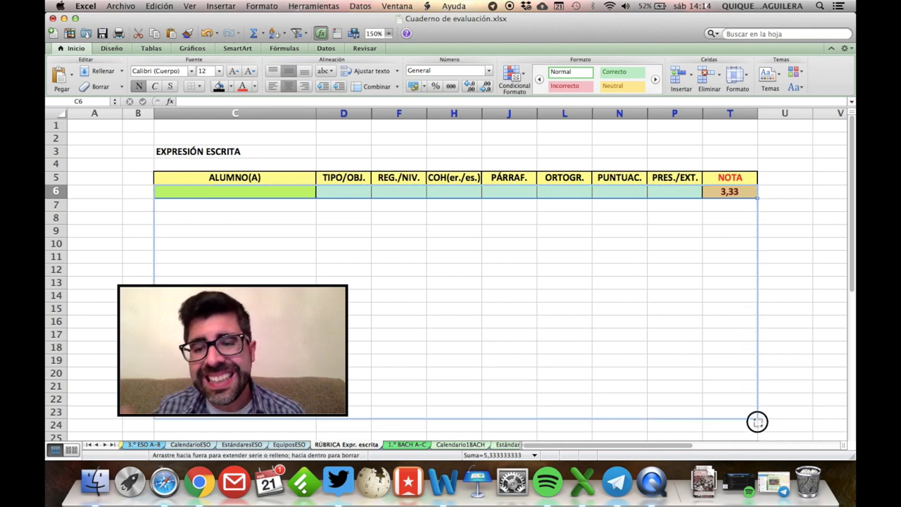
Step: Enter 3 in each criterion of row 15 to check the copied NOTA formula
click(800, 327)
click(363, 312)
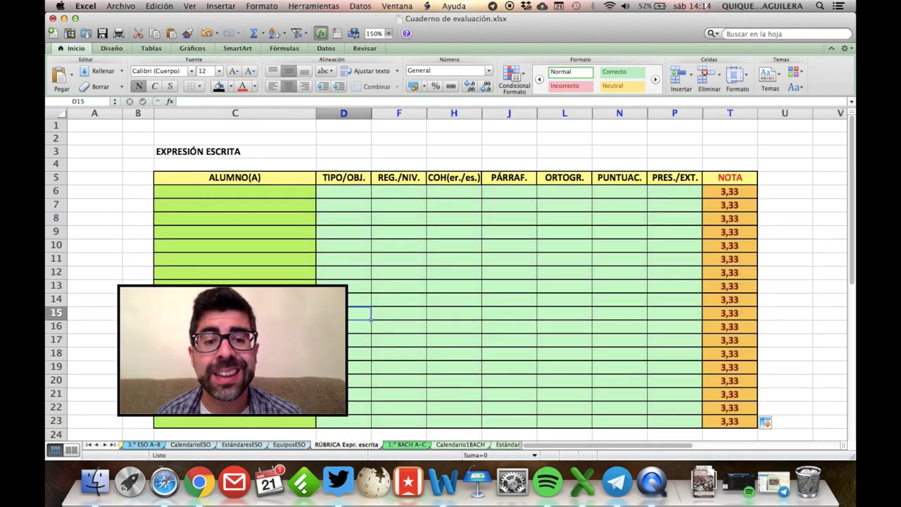
key(Tab)
text(3)
key(Tab)
text(3	3	)
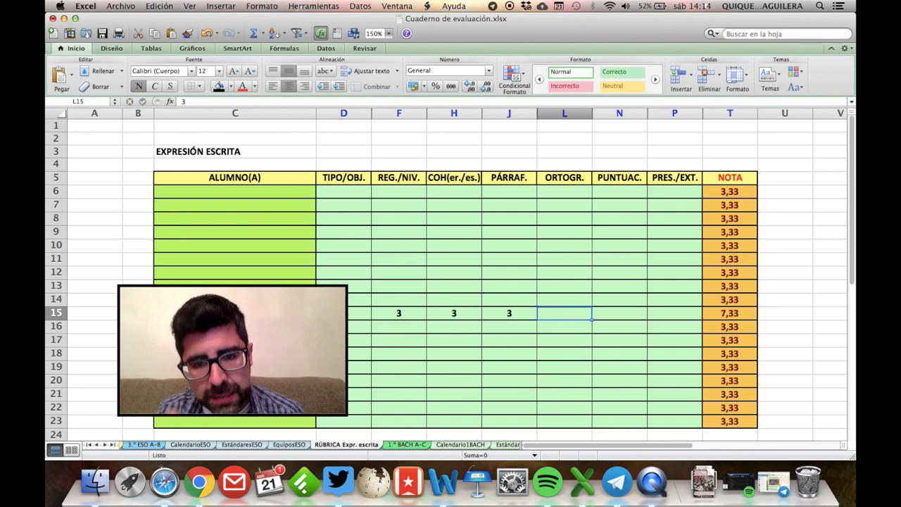
text(3	3	3)
key(Tab)
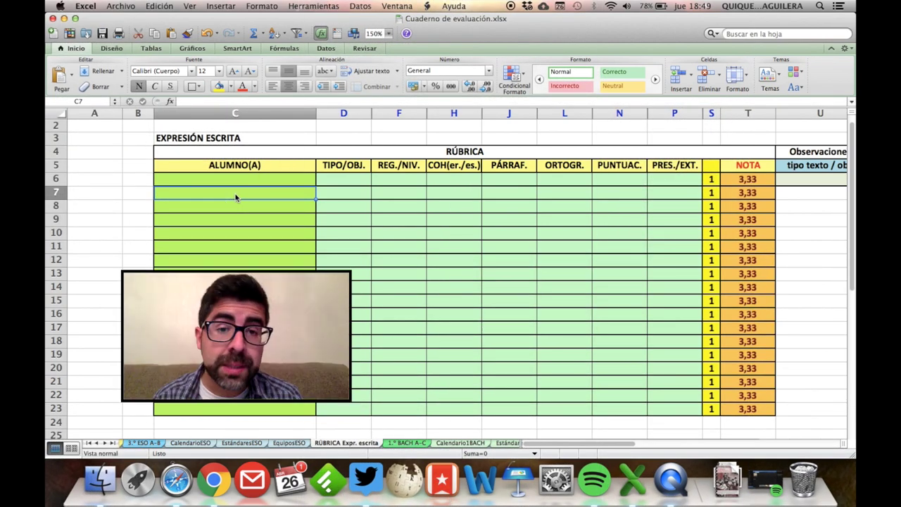
Step: Select row 6's observation cells from U6 through AM6 (NOMBRE DE LA ACTIVIDAD)
scroll(236, 197, right, 2)
scroll(236, 197, right, 5)
scroll(236, 197, right, 2)
scroll(236, 197, right, 4)
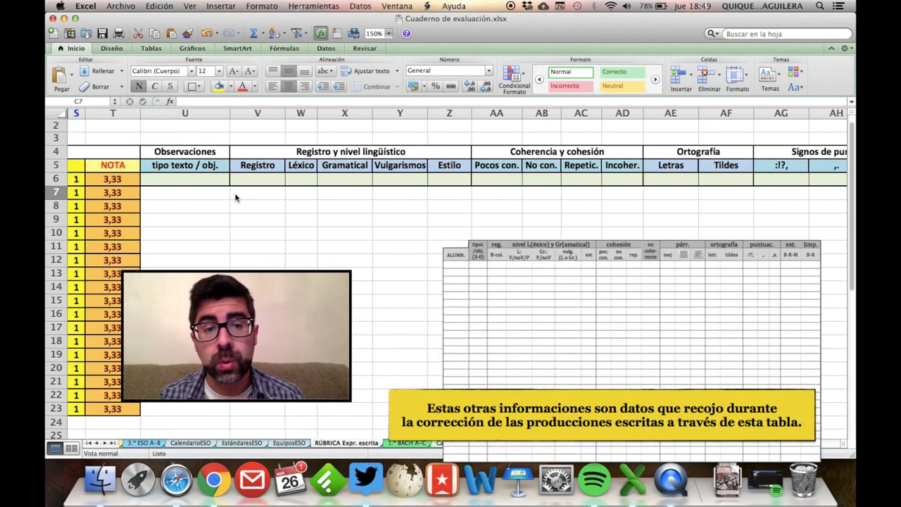
scroll(236, 197, right, 3)
scroll(235, 197, right, 3)
scroll(236, 197, right, 3)
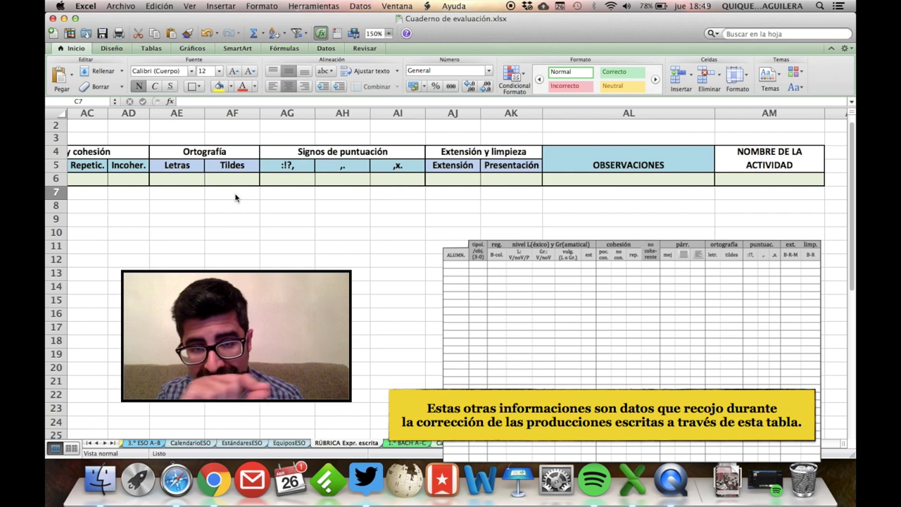
scroll(235, 197, left, 3)
scroll(236, 197, left, 2)
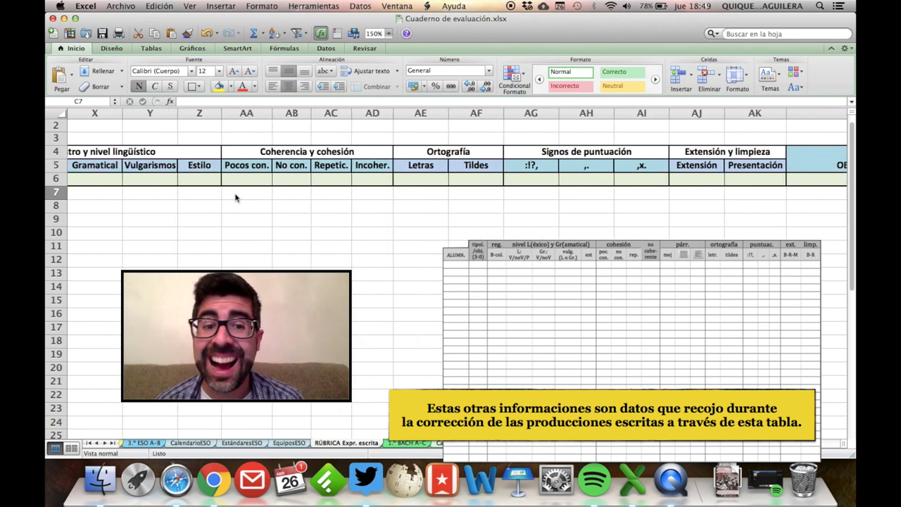
scroll(236, 197, left, 3)
scroll(232, 193, left, 1)
click(211, 179)
scroll(211, 180, right, 5)
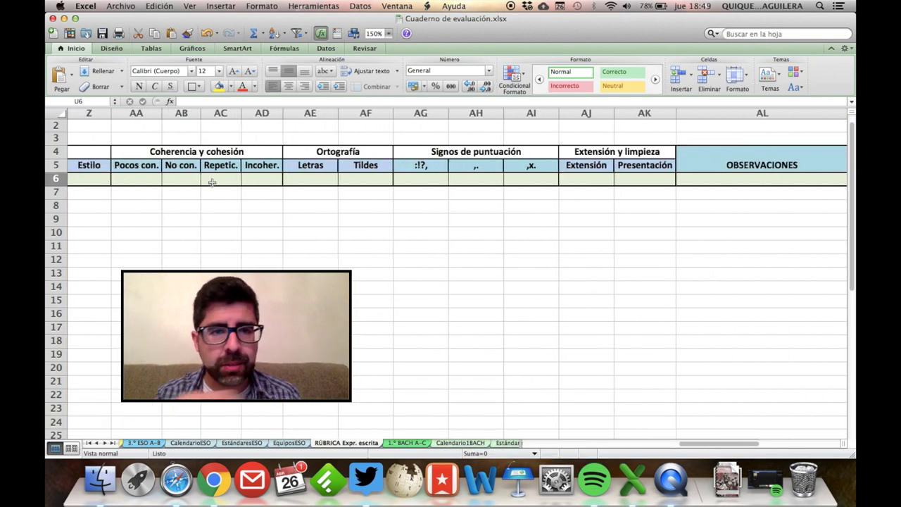
scroll(211, 179, right, 2)
scroll(211, 181, right, 3)
shift+click(709, 182)
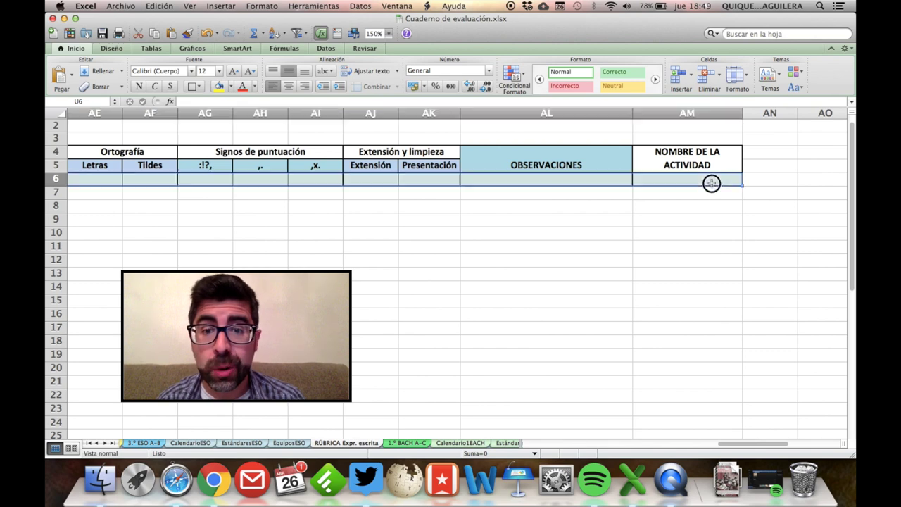
Step: Fill the observation columns down to row 23
shift+click(713, 414)
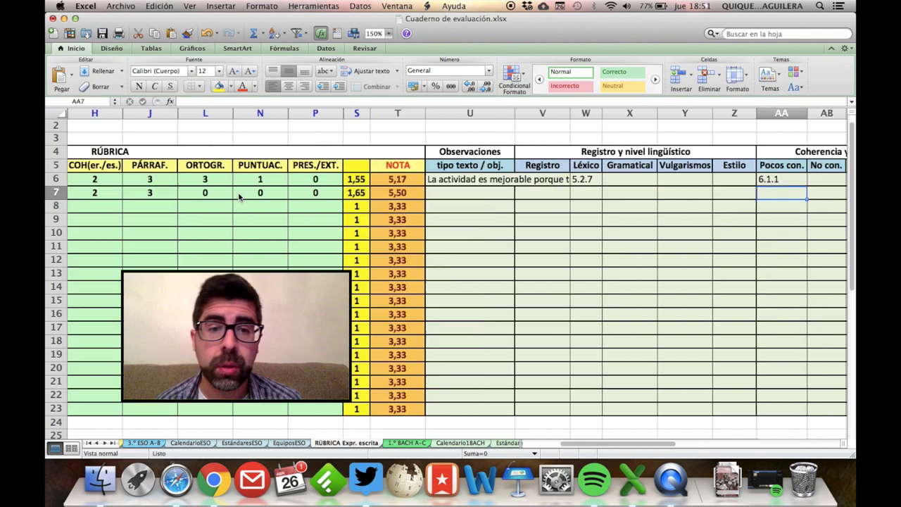
Step: Write the comment 'El ejercicio está realizado con mucho mimo, pero cometes errores que podrías subsanar'
text(El ejercicio está realizado con mucho mimo, pero cometes errores que podrías subsanar si te fijases en las observaciones que te realizo. Redactas estupendamente, pero cometes demasiados errores en relación con la ortografía de las l)
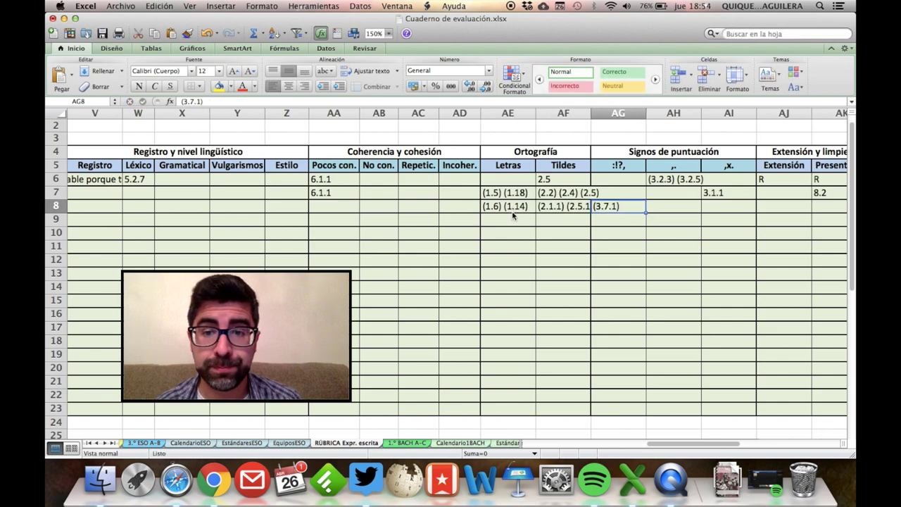
text(¡Fantástico ejercicio! Tu forma de redactar es impecable. No obstante, te recomiendo que revises las normas de ortogra)
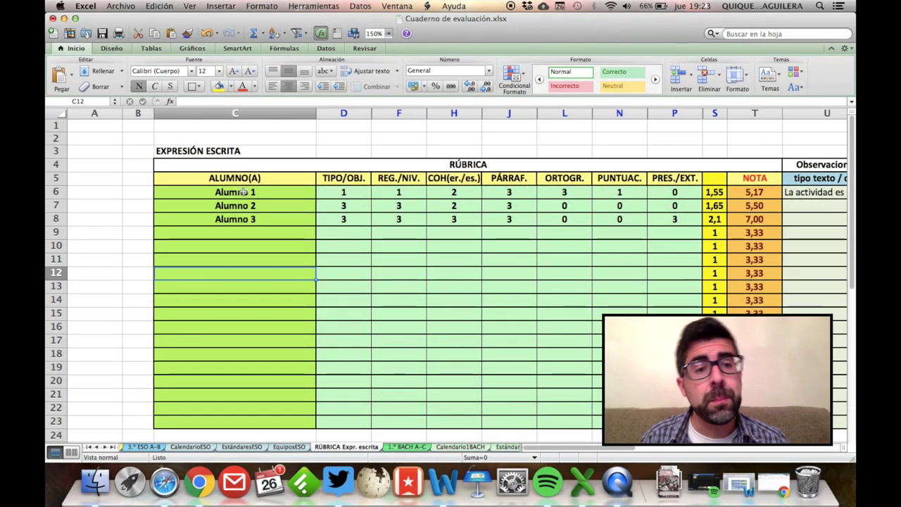
Step: Copy C6:AM8 for Alumno 1–3 and bring up the Google Sheets merge sheet
mouse_move(242, 192)
mouse_down()
mouse_move(646, 234)
mouse_move(647, 221)
mouse_up()
scroll(649, 221, right, 10)
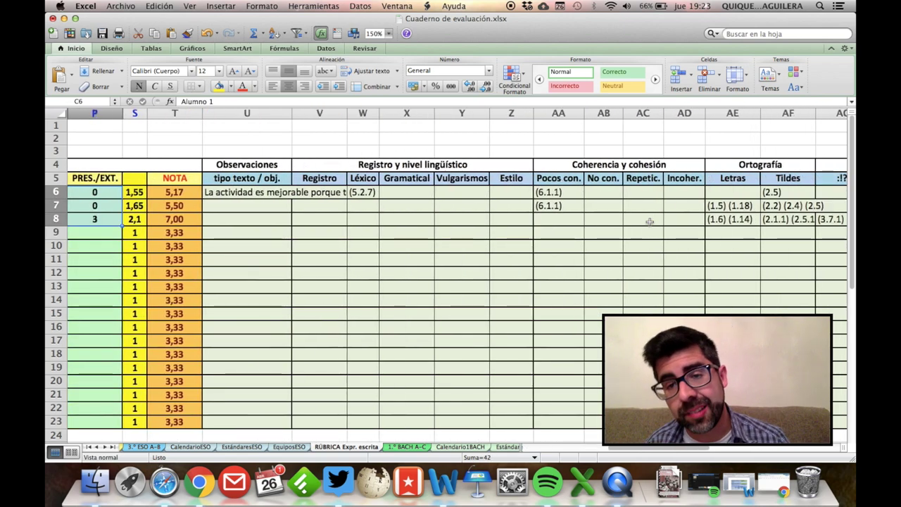
scroll(649, 221, right, 5)
scroll(649, 222, right, 5)
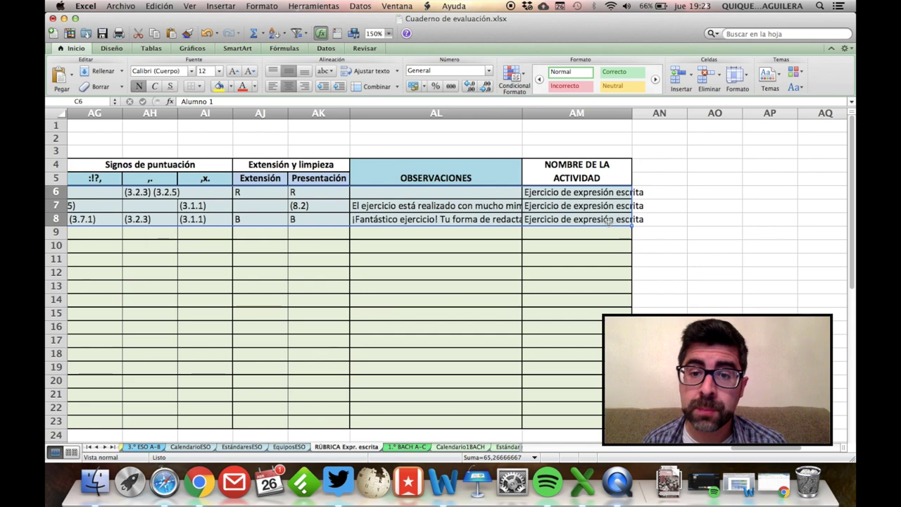
scroll(611, 222, left, 10)
scroll(610, 222, left, 5)
scroll(608, 222, left, 4)
scroll(608, 221, left, 5)
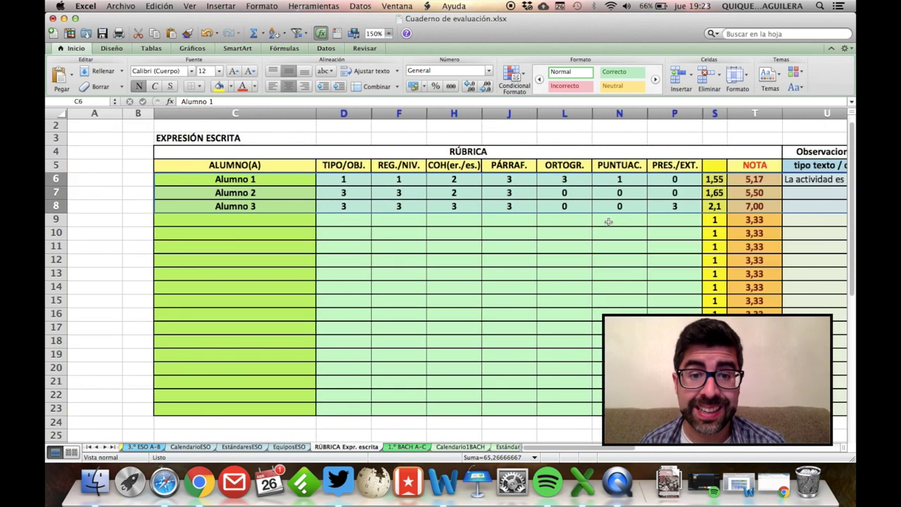
right_click(522, 206)
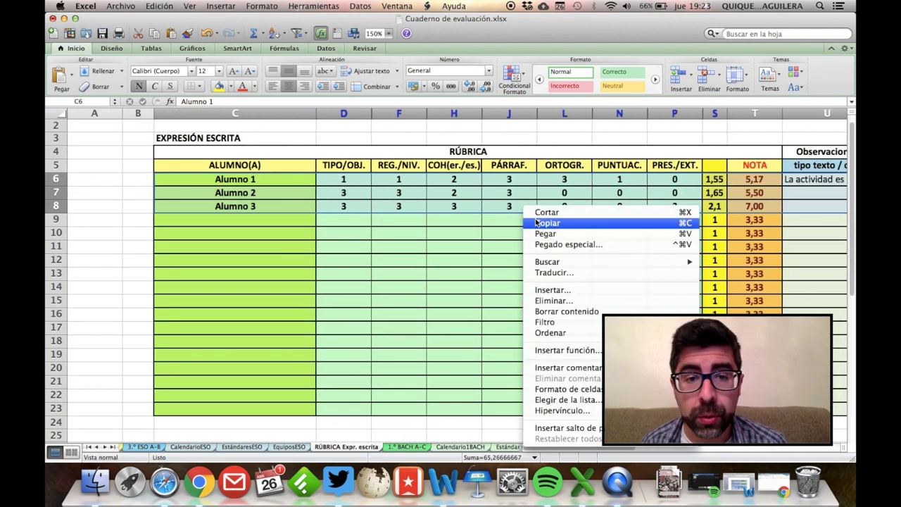
click(536, 222)
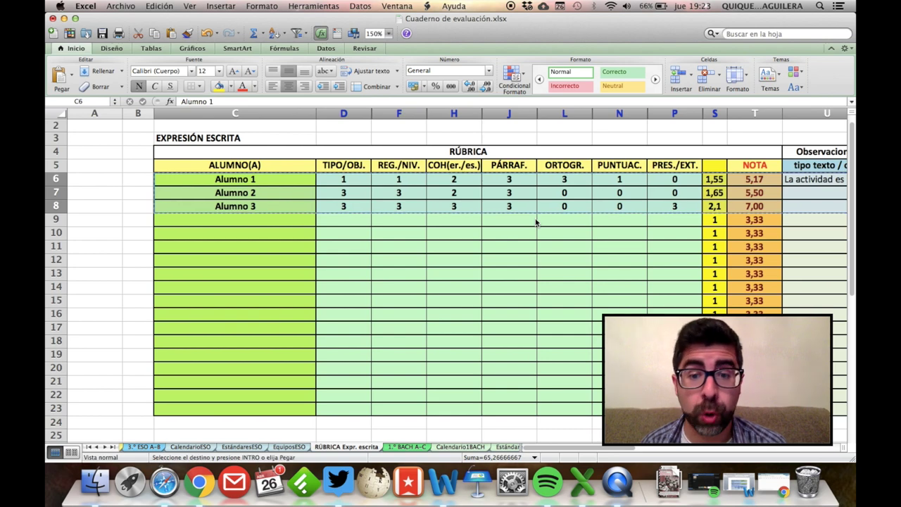
click(774, 483)
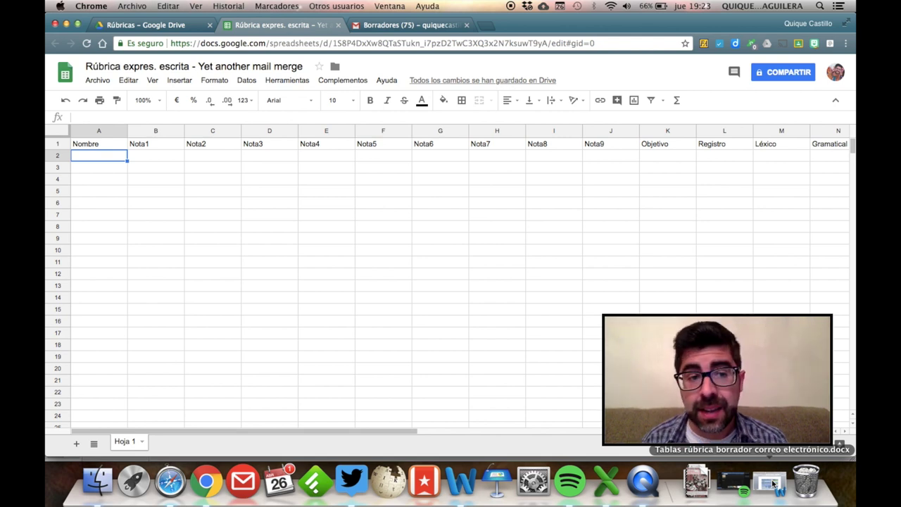
Step: Paste the student rows and remove their formatting with Borrar formato
key(super+v)
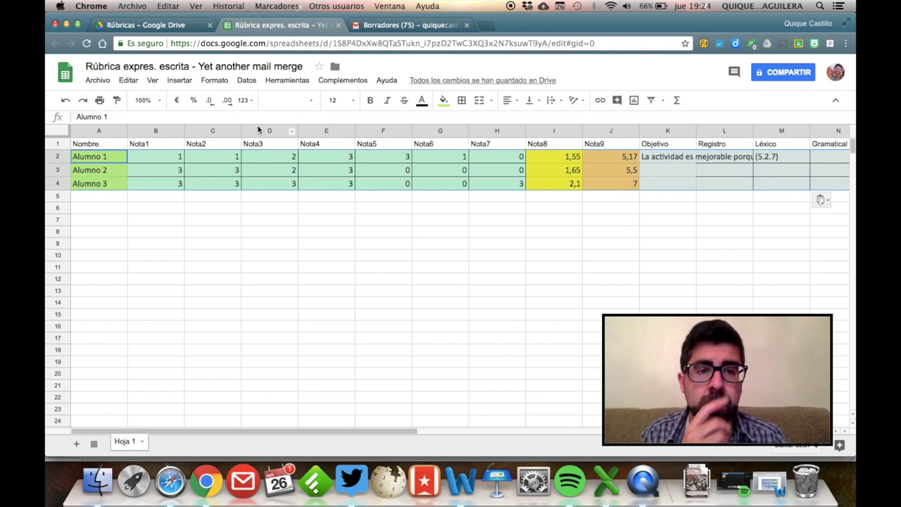
click(229, 83)
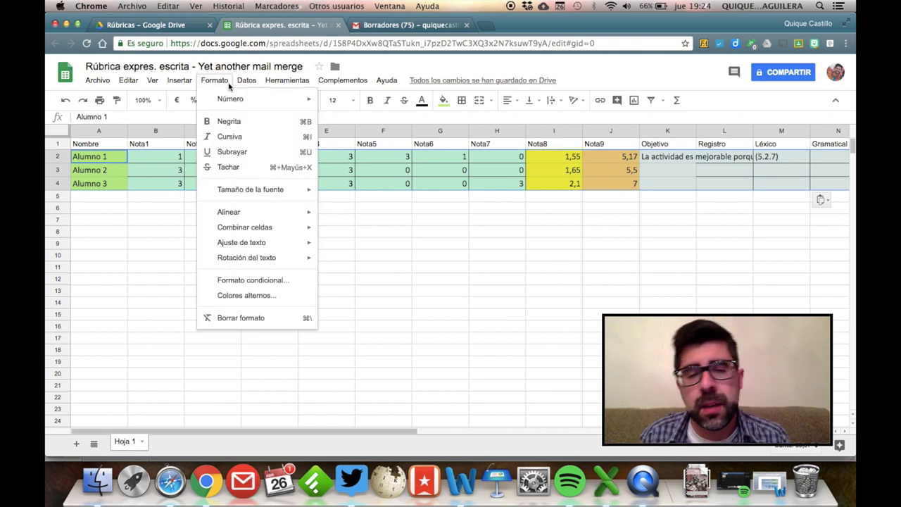
click(259, 318)
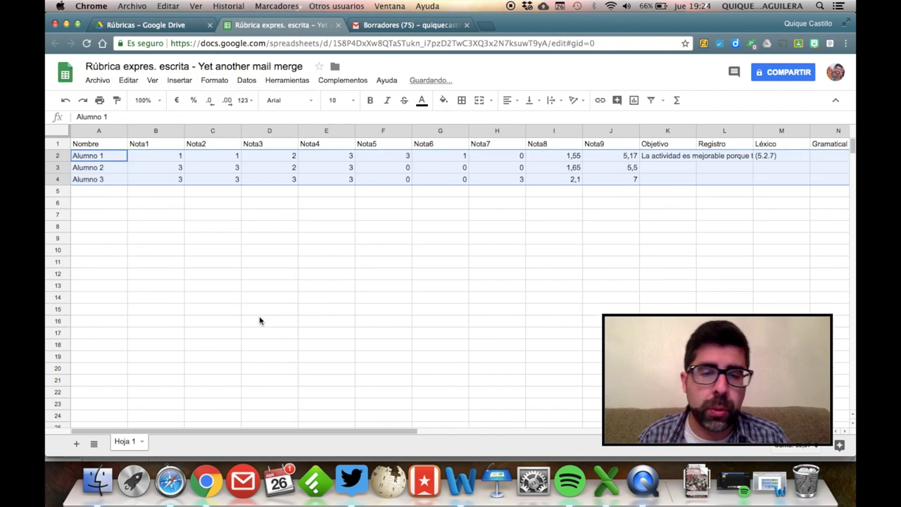
click(259, 319)
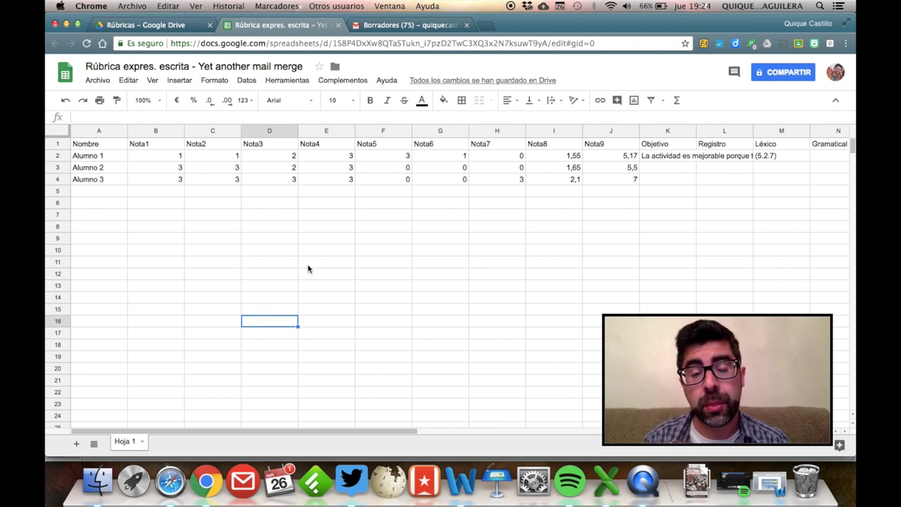
Step: Review the pasted grade columns, then open the Borradores Gmail rubric draft
scroll(438, 187, right, 2)
scroll(437, 187, right, 2)
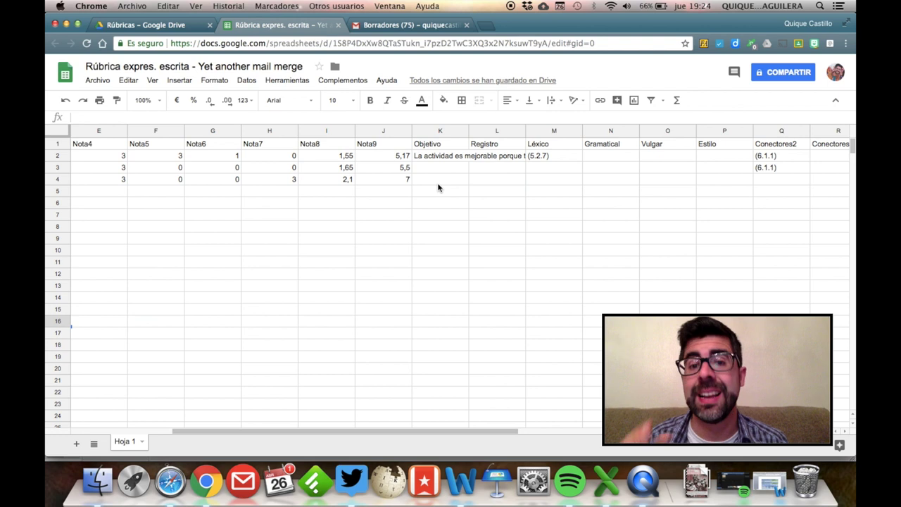
scroll(438, 188, right, 2)
scroll(438, 187, right, 3)
scroll(438, 187, right, 1)
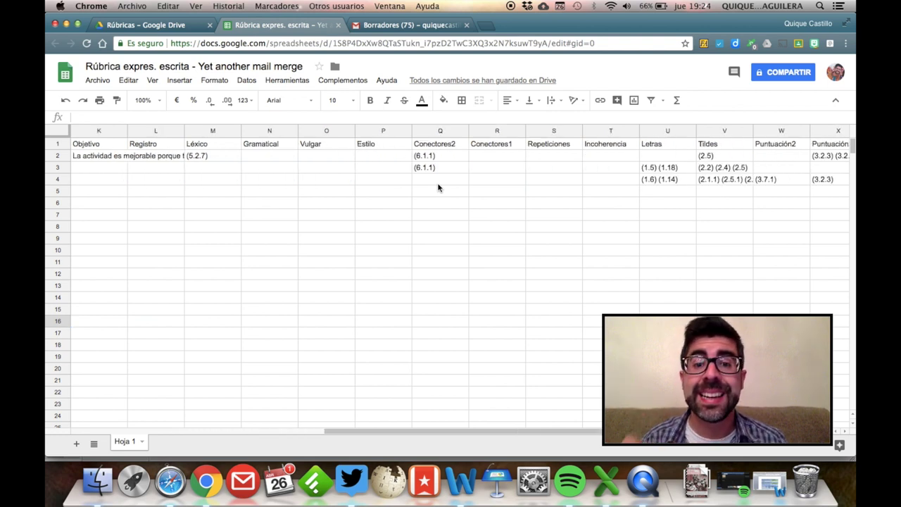
scroll(438, 187, right, 2)
scroll(437, 187, right, 1)
scroll(437, 187, right, 1)
scroll(437, 188, right, 1)
scroll(438, 187, right, 1)
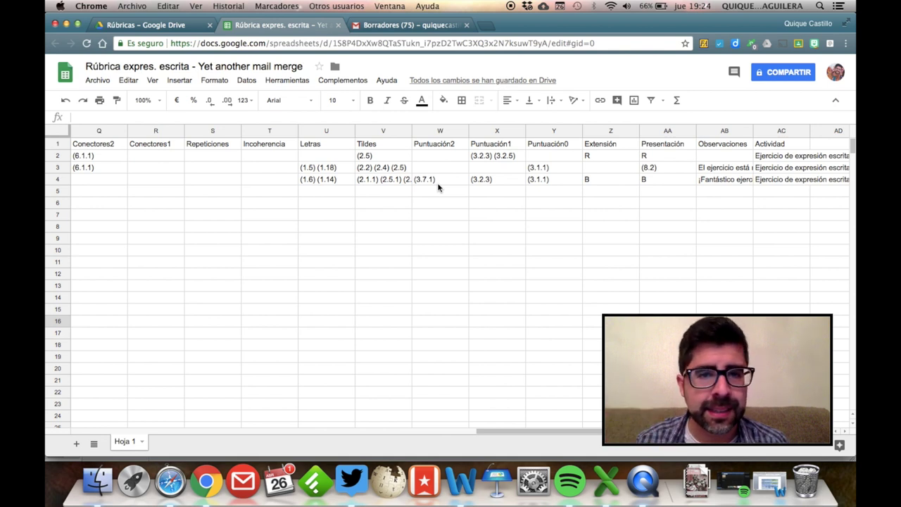
scroll(437, 187, left, 3)
scroll(438, 187, left, 3)
scroll(438, 187, left, 1)
scroll(437, 188, left, 4)
scroll(438, 187, left, 1)
scroll(438, 188, left, 3)
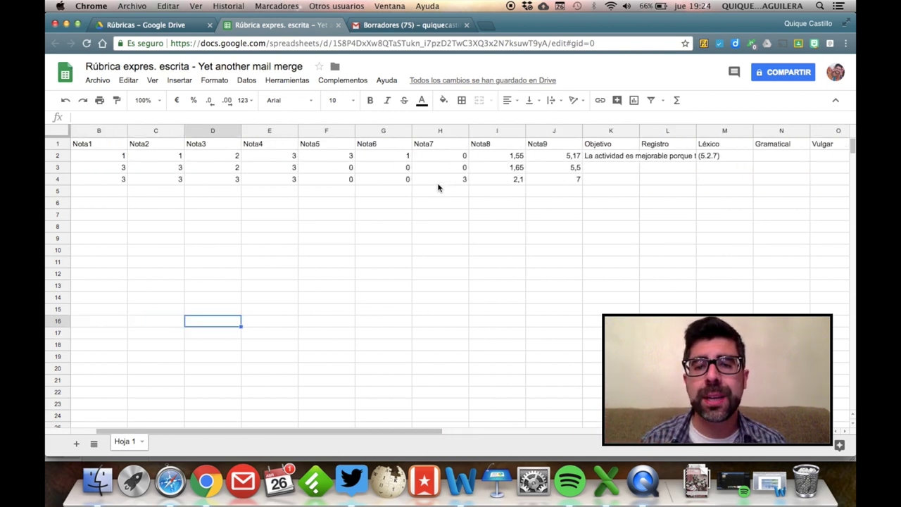
scroll(438, 187, left, 1)
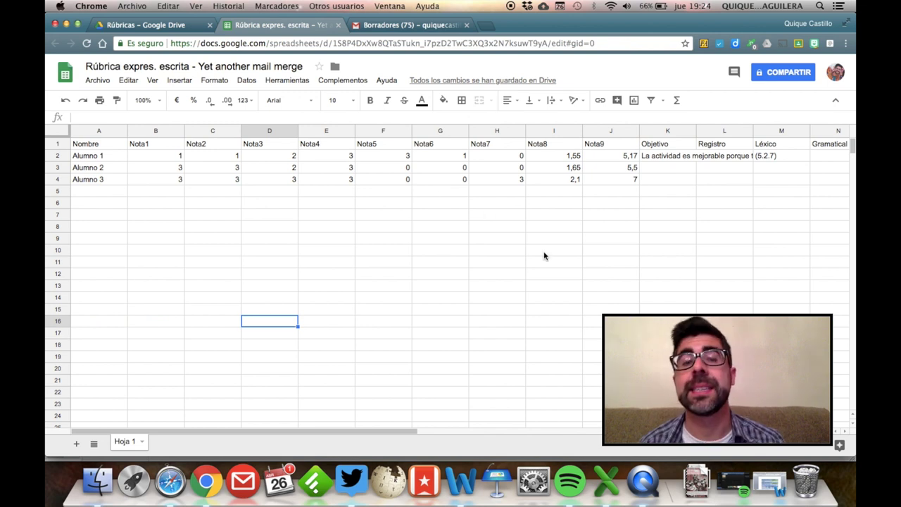
click(415, 26)
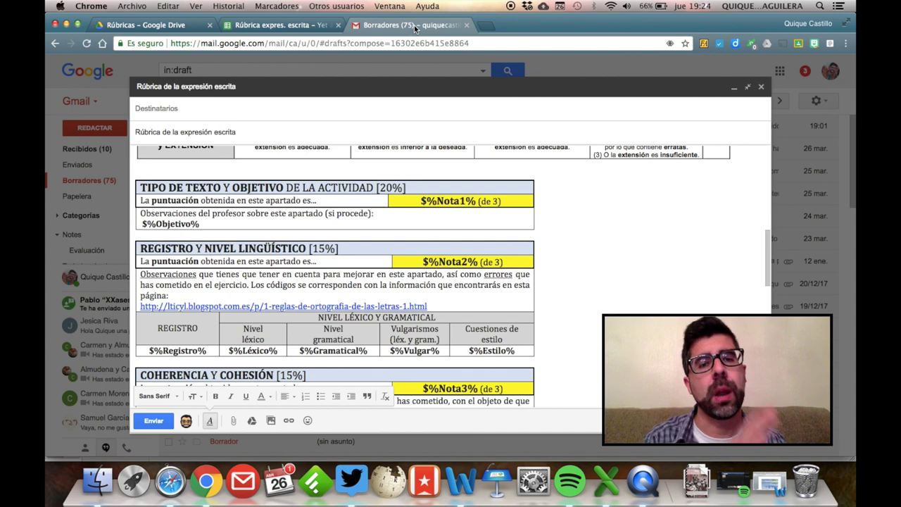
Step: Read through the Gmail draft's $%…% placeholders, glancing at the spreadsheet once
scroll(658, 271, up, 10)
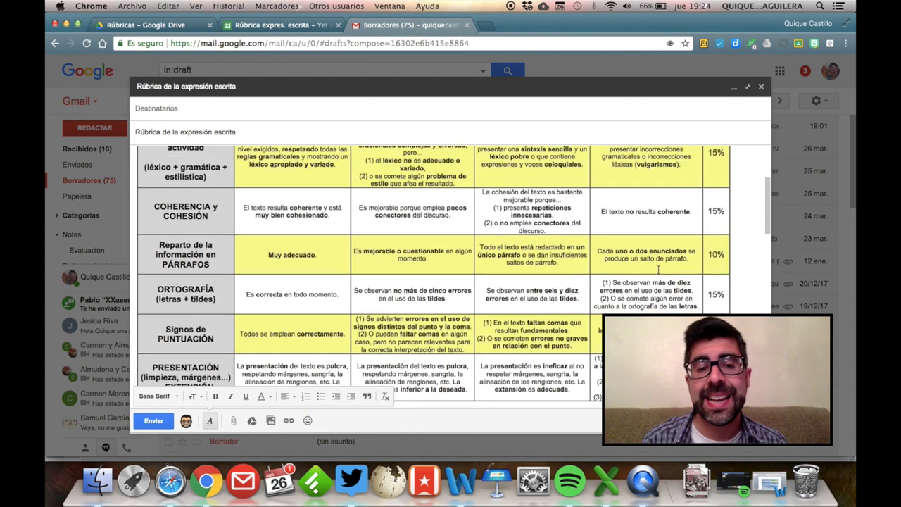
scroll(658, 271, up, 2)
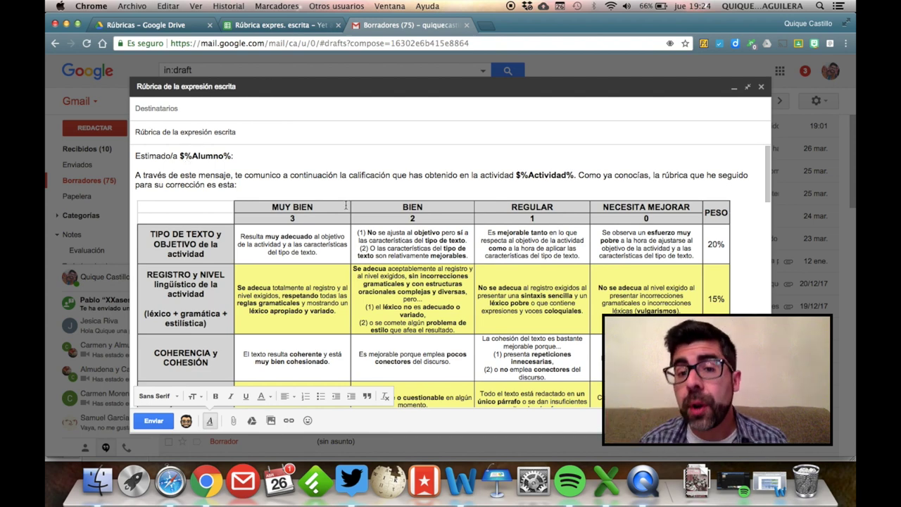
scroll(346, 204, down, 2)
scroll(346, 204, up, 2)
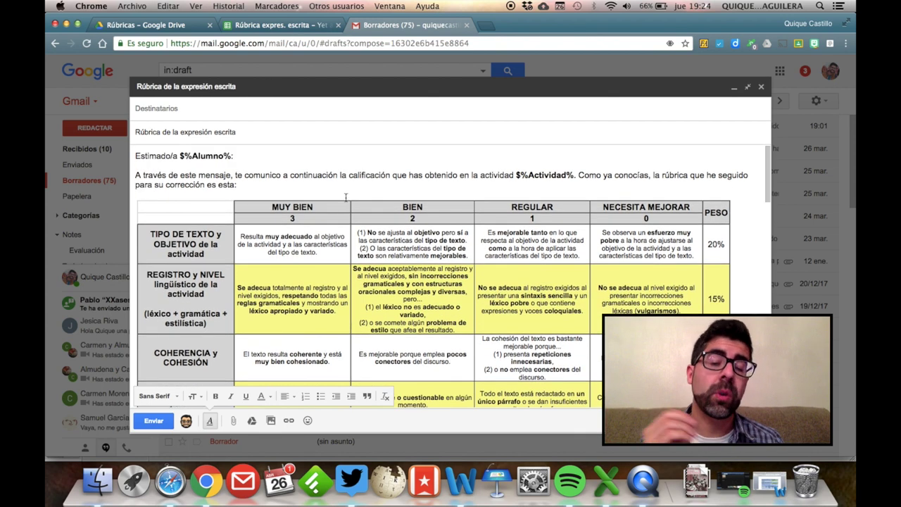
click(313, 27)
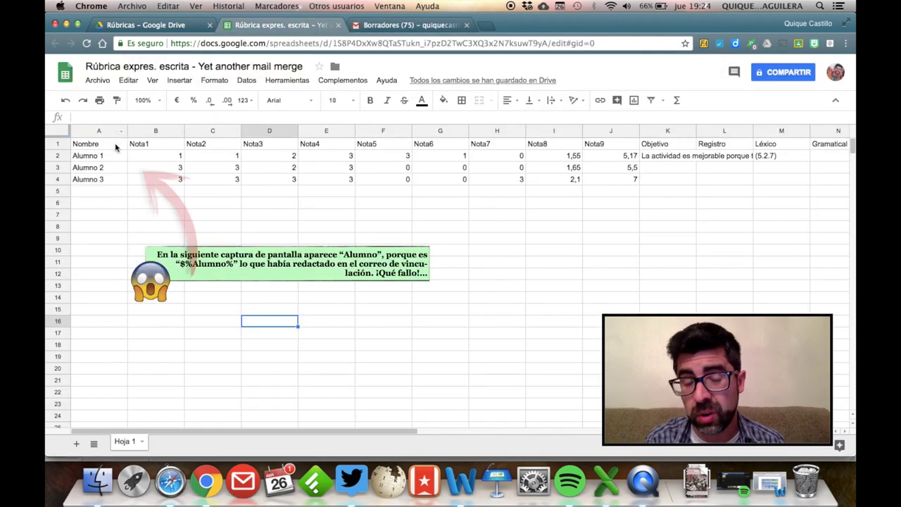
click(398, 26)
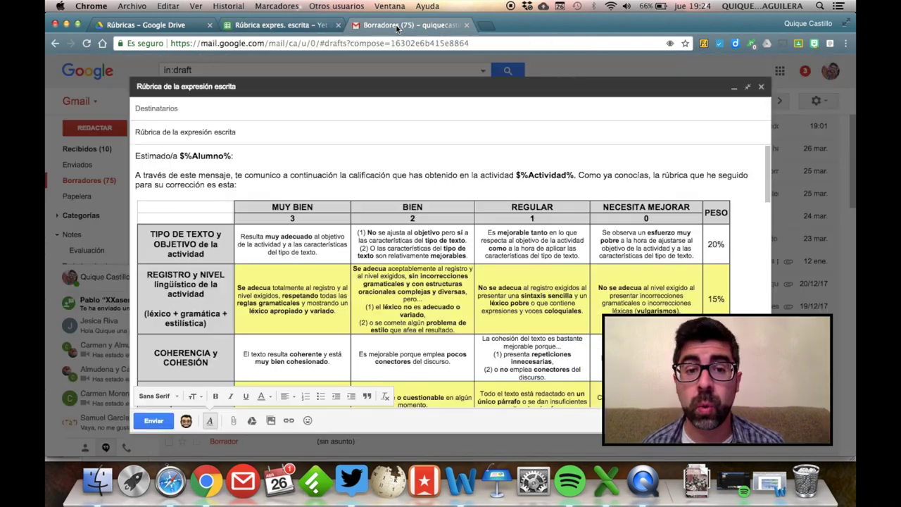
scroll(444, 284, down, 5)
scroll(445, 284, down, 5)
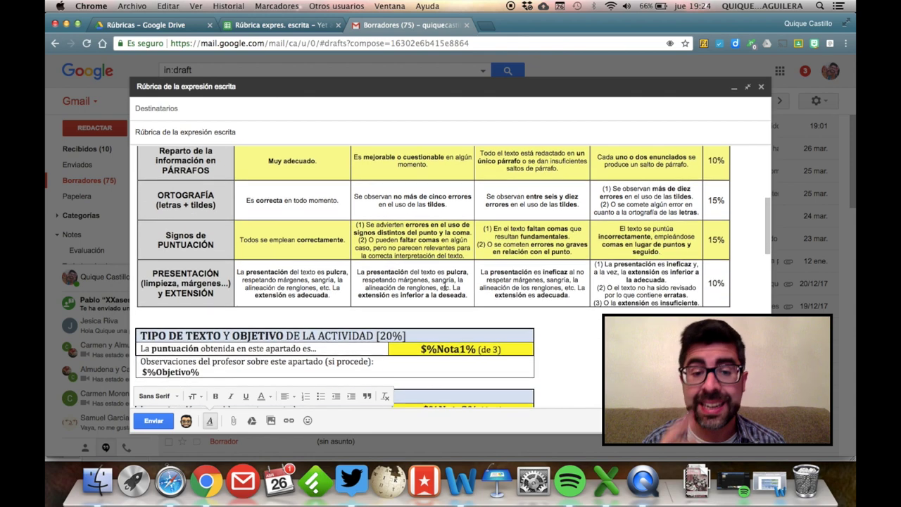
scroll(444, 285, down, 3)
scroll(445, 284, down, 3)
scroll(444, 284, down, 2)
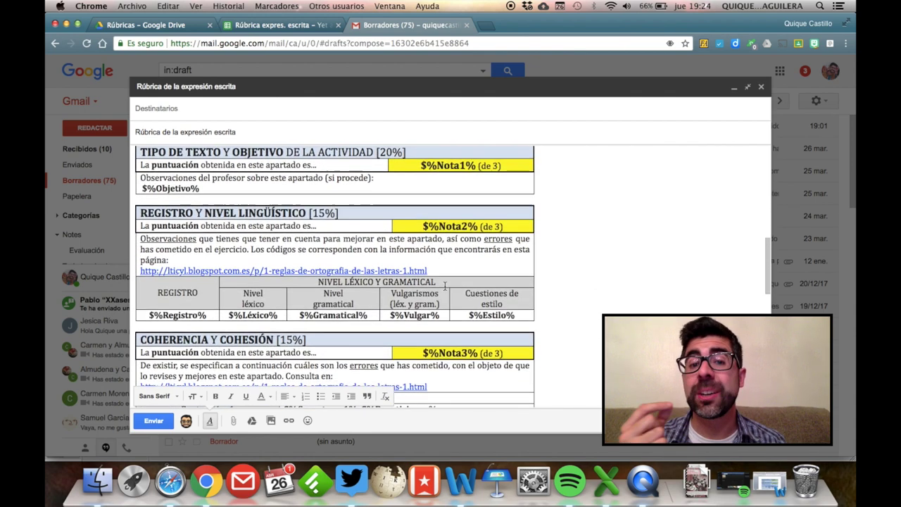
scroll(445, 285, down, 1)
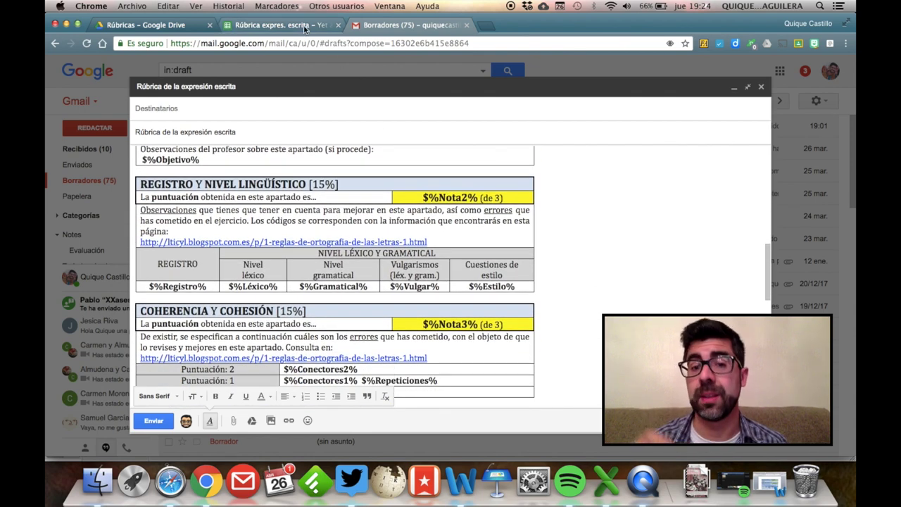
Step: Compare the sheet's column headers against the draft's remaining merge fields
click(304, 26)
scroll(601, 246, right, 2)
scroll(601, 246, right, 1)
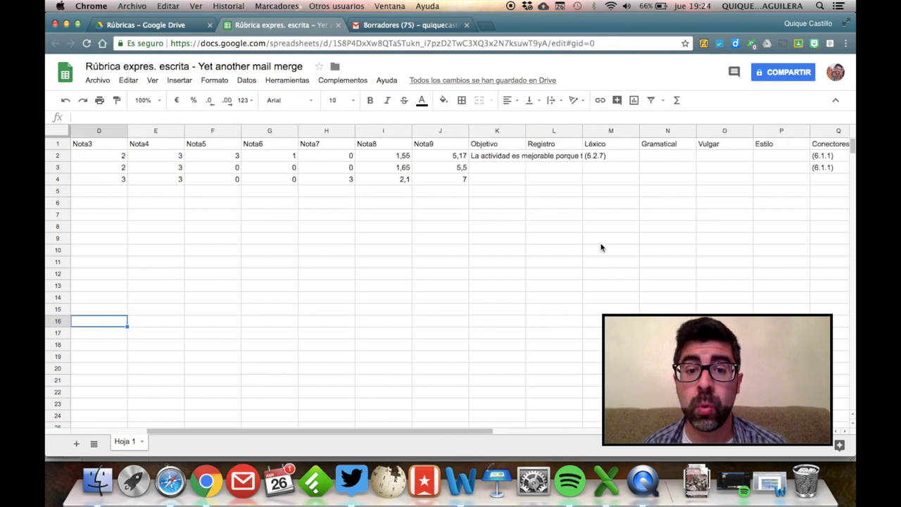
click(398, 25)
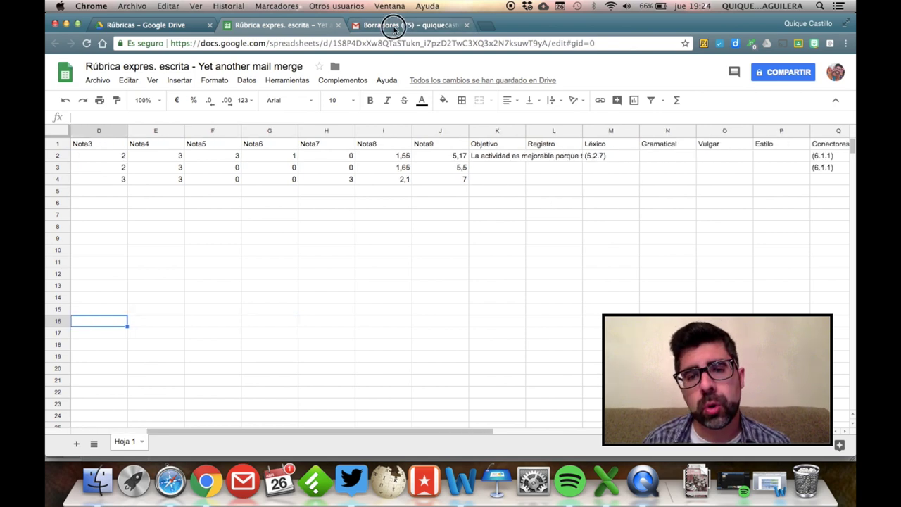
scroll(458, 247, down, 1)
scroll(459, 247, down, 1)
scroll(458, 247, down, 1)
scroll(458, 247, down, 1)
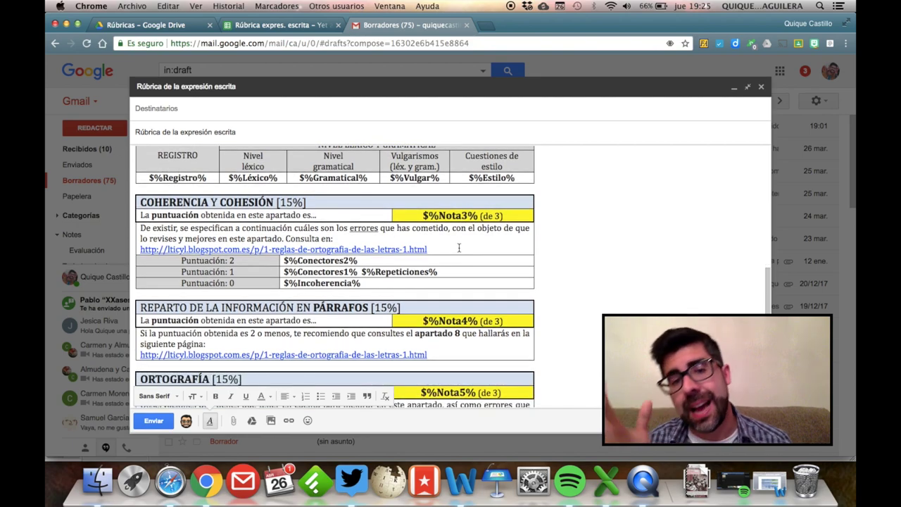
scroll(458, 247, up, 1)
scroll(458, 247, up, 1)
scroll(459, 247, up, 2)
scroll(459, 248, up, 1)
scroll(459, 248, up, 1)
scroll(458, 245, up, 2)
scroll(458, 246, up, 1)
scroll(458, 246, up, 1)
scroll(458, 246, up, 2)
scroll(459, 248, up, 2)
scroll(459, 248, up, 2)
scroll(461, 248, up, 5)
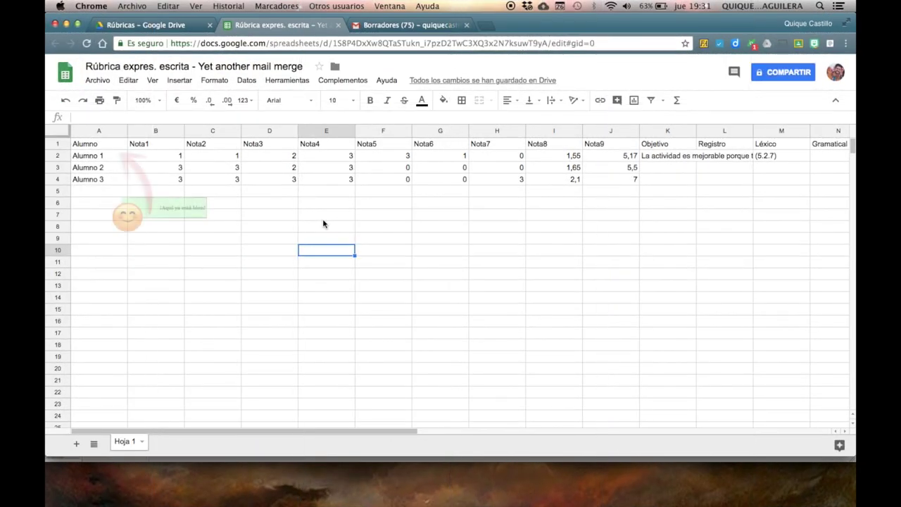
Step: Insert a new column left of Alumno with the header 'Email Address'
click(93, 146)
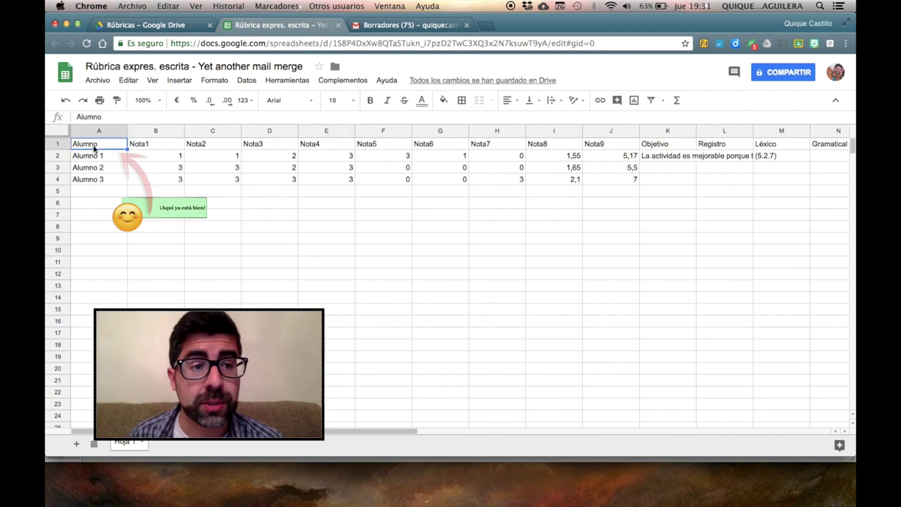
click(181, 83)
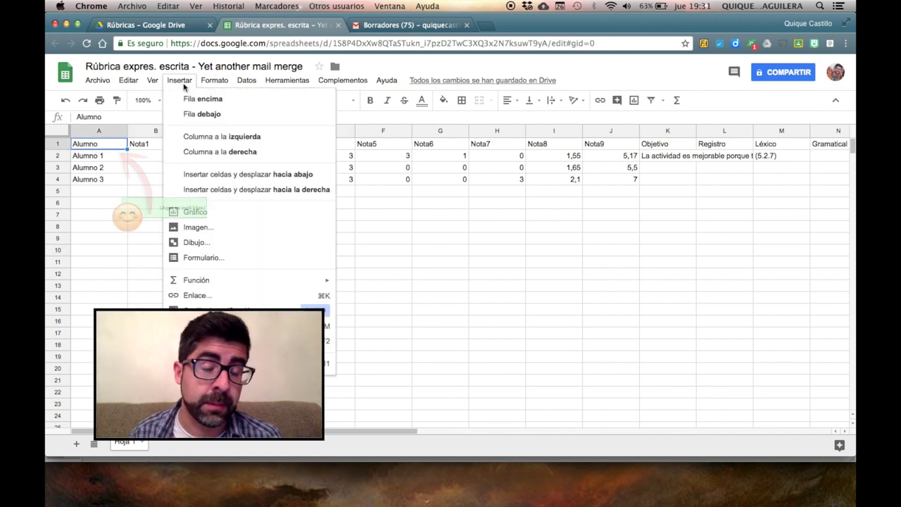
click(202, 138)
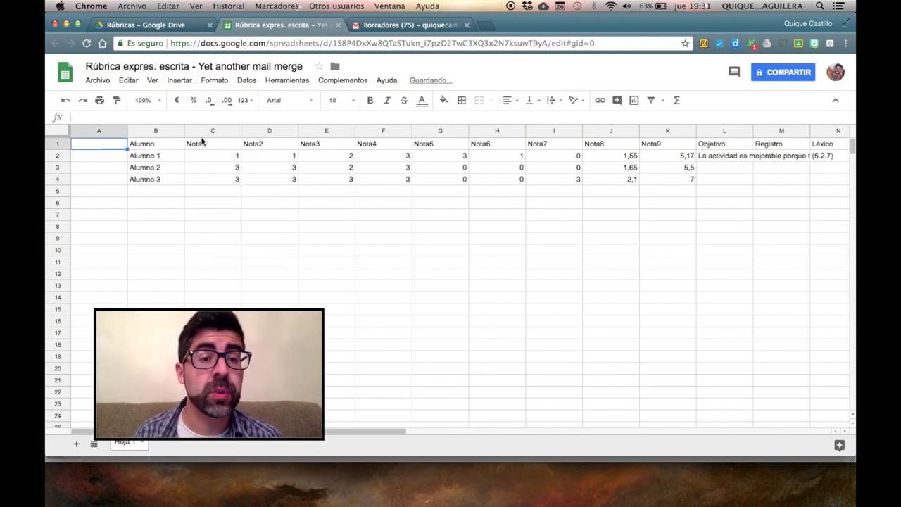
text(Email Address)
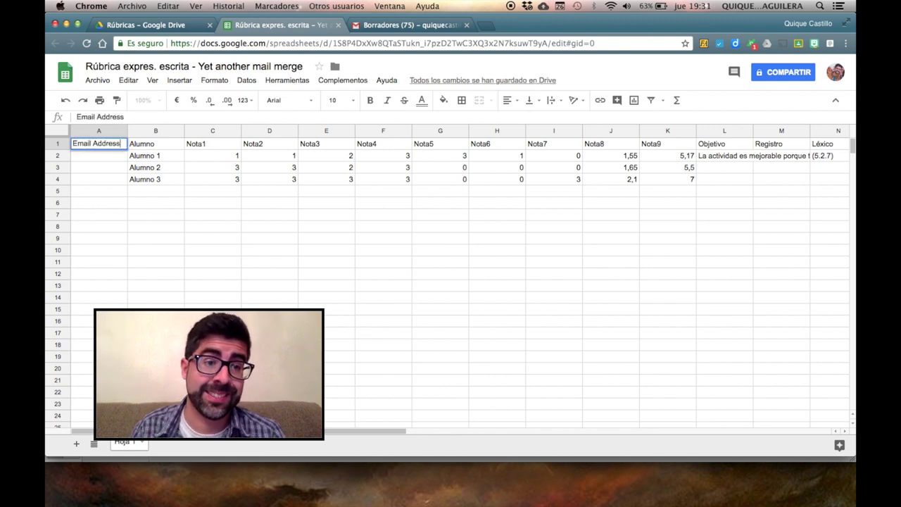
key(Return)
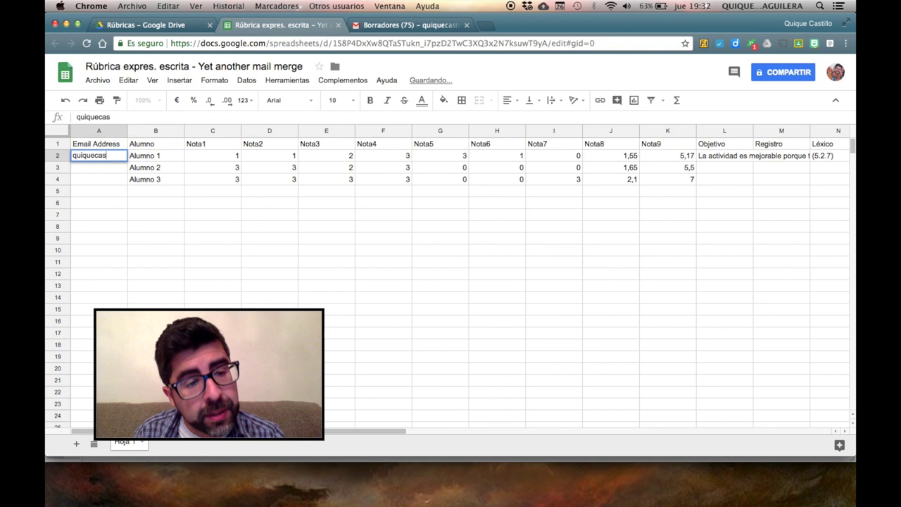
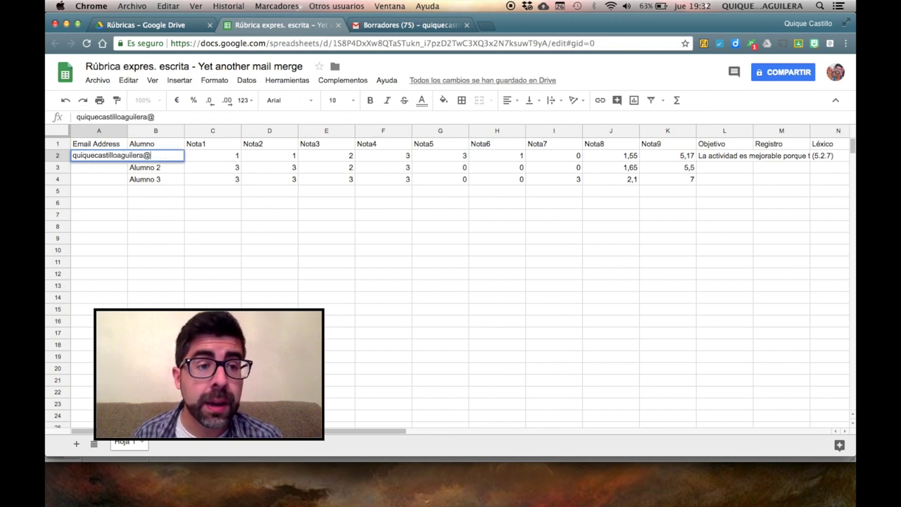
Step: Fill in the recipient e-mail address for each of the three students in A2:A4
key(Return)
text(q)
key(Return)
text(q)
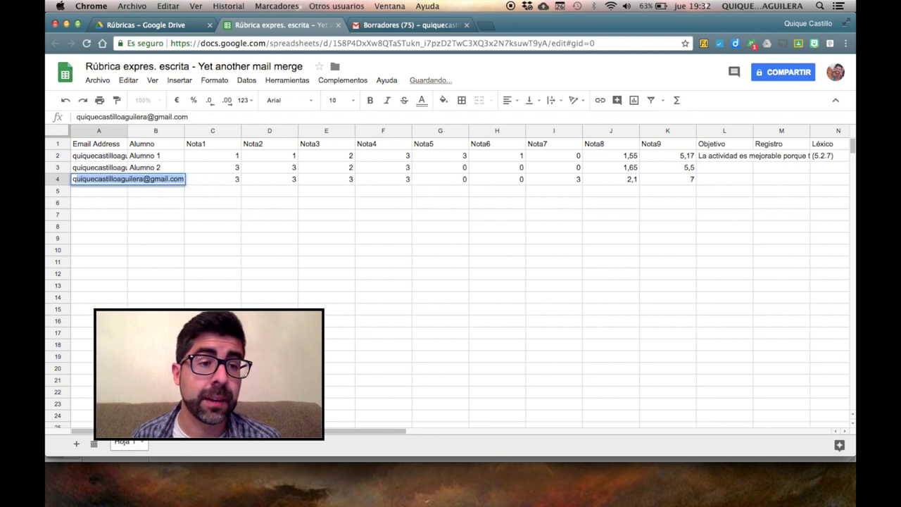
key(Return)
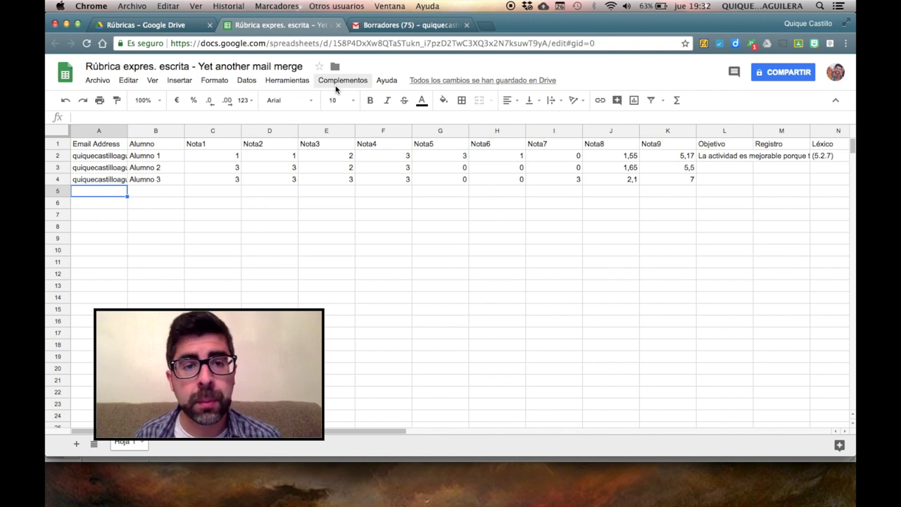
Step: Start a Yet Another Mail Merge with the 'Rúbrica de la expresión escrita' draft as template
click(335, 84)
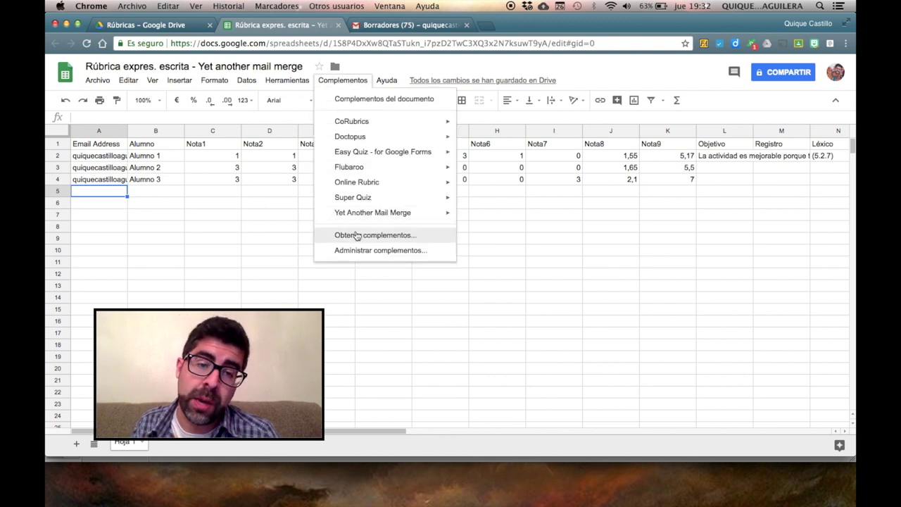
mouse_move(361, 216)
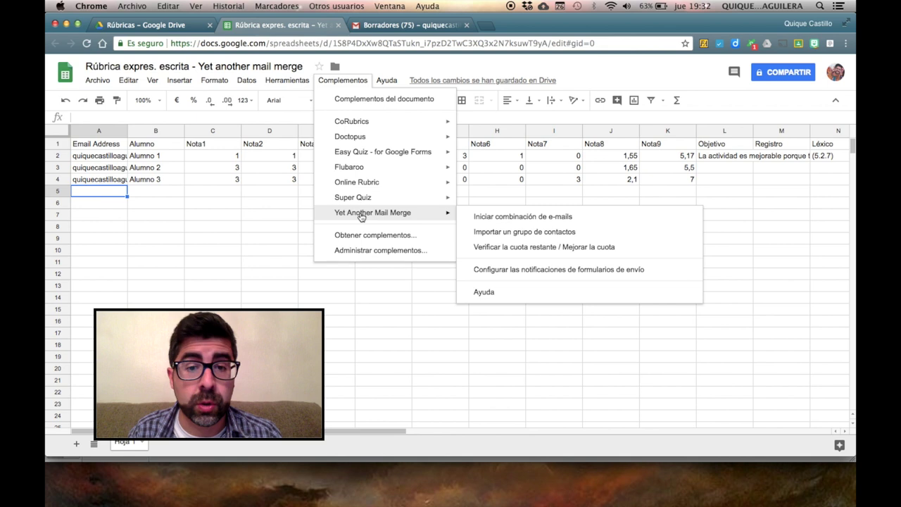
click(474, 217)
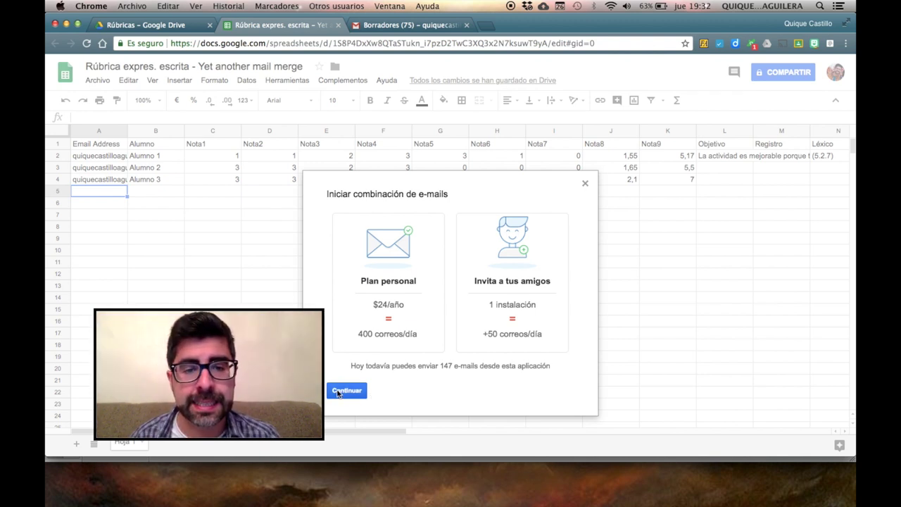
click(338, 391)
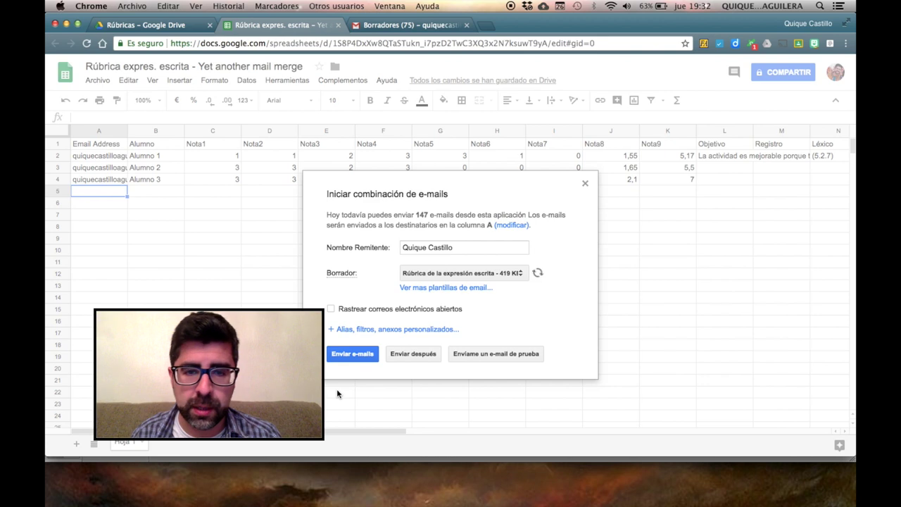
click(425, 26)
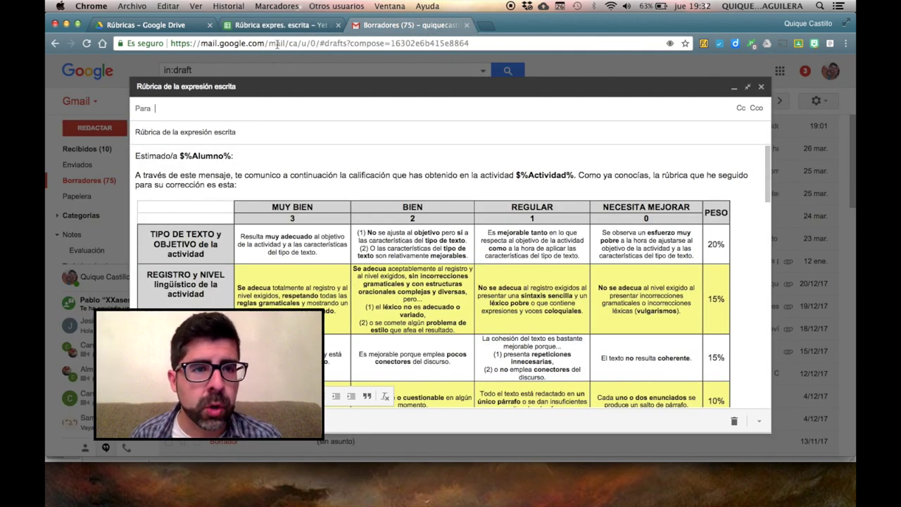
click(291, 28)
click(501, 273)
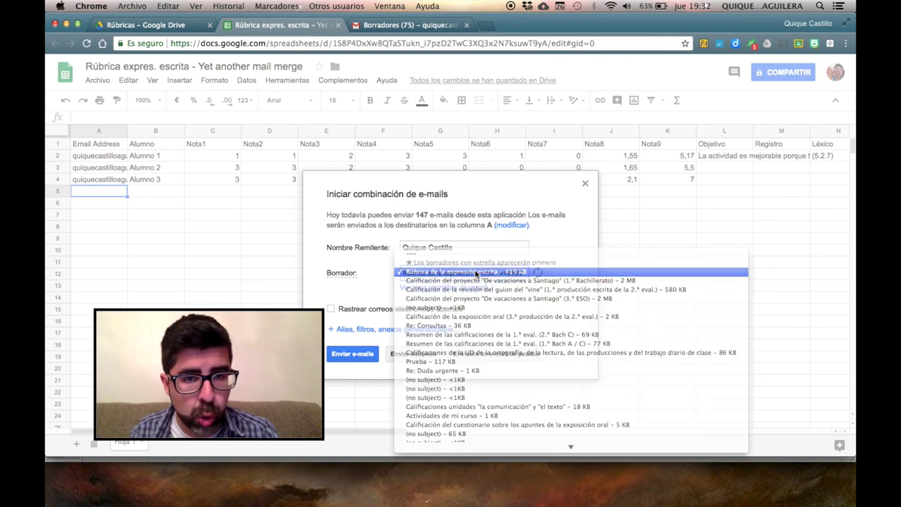
click(477, 273)
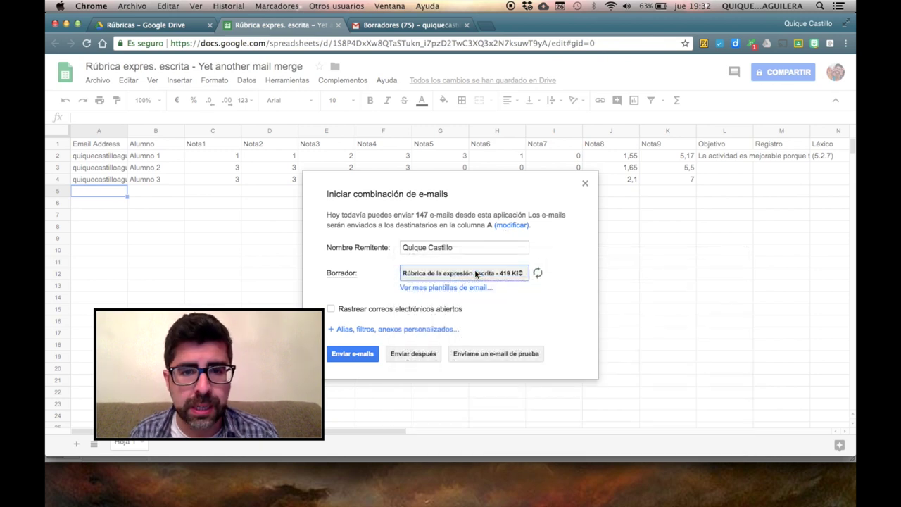
Step: Send the merged rubric e-mails and confirm each row shows EMAIL_SENT
click(355, 356)
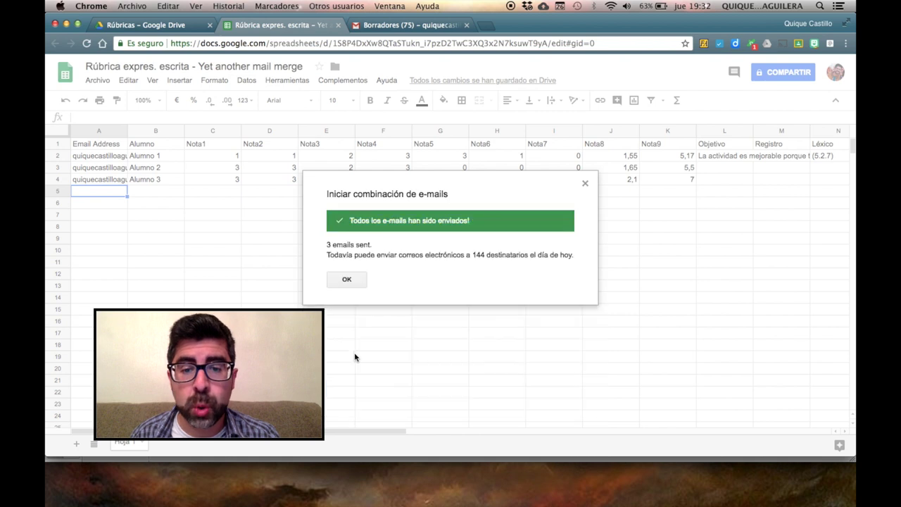
click(356, 279)
scroll(356, 279, right, 2)
scroll(356, 279, right, 5)
scroll(356, 279, right, 1)
scroll(356, 280, right, 4)
scroll(357, 282, right, 1)
scroll(356, 282, right, 2)
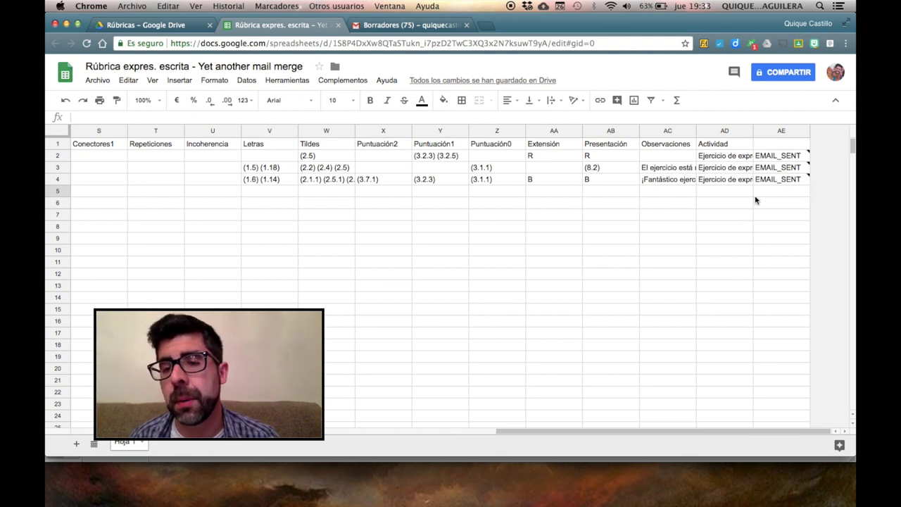
scroll(592, 254, left, 4)
scroll(592, 253, left, 10)
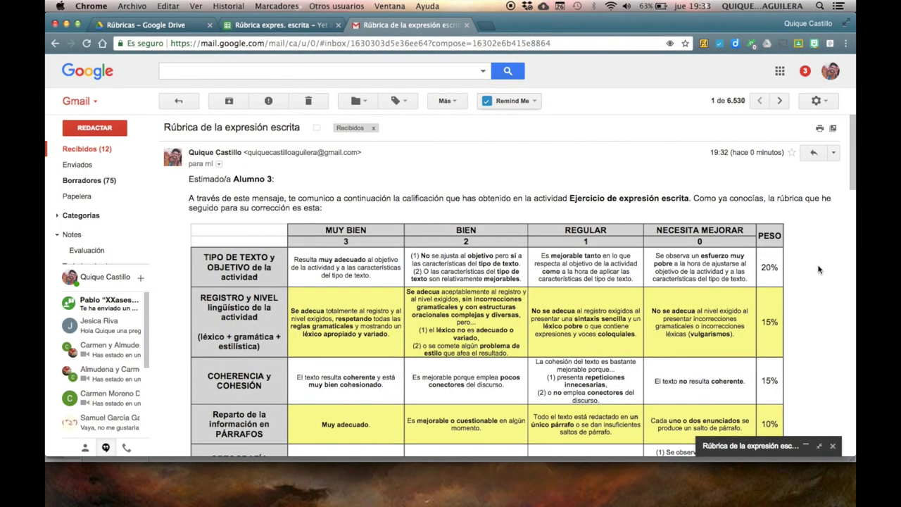
Step: Read through Alumno 3's rubric e-mail, graded 2,1 out of 3 and 7 out of 10, then go to the next message
scroll(818, 269, down, 1)
scroll(819, 269, down, 3)
scroll(818, 269, down, 1)
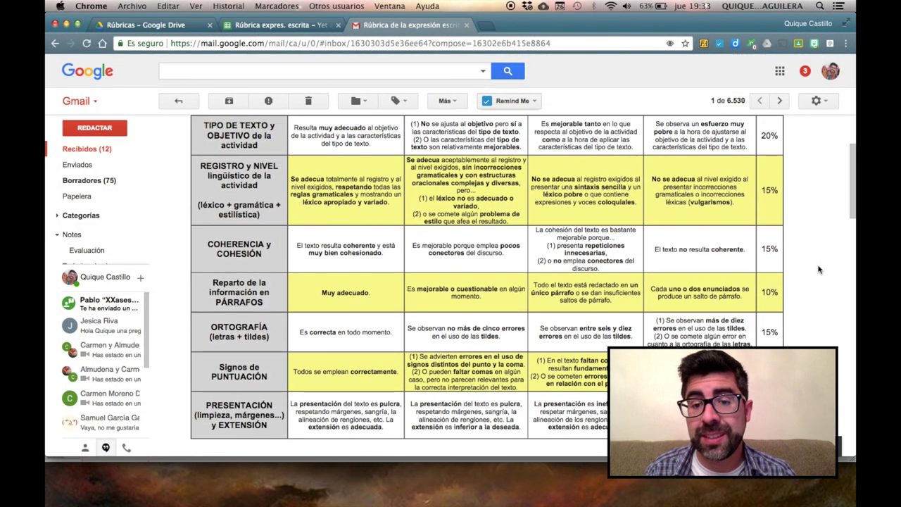
scroll(818, 269, down, 2)
scroll(818, 269, down, 4)
scroll(818, 269, down, 2)
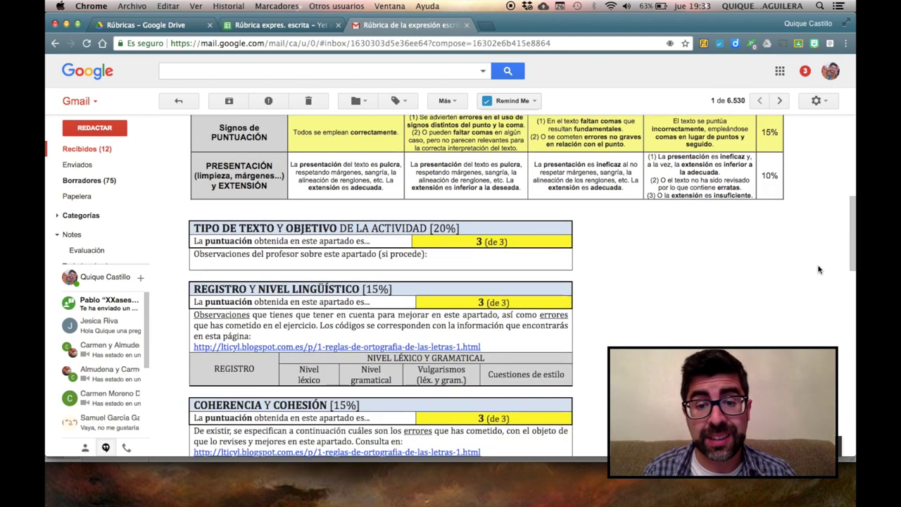
scroll(819, 269, down, 3)
scroll(819, 269, down, 4)
scroll(818, 269, down, 1)
scroll(818, 269, down, 4)
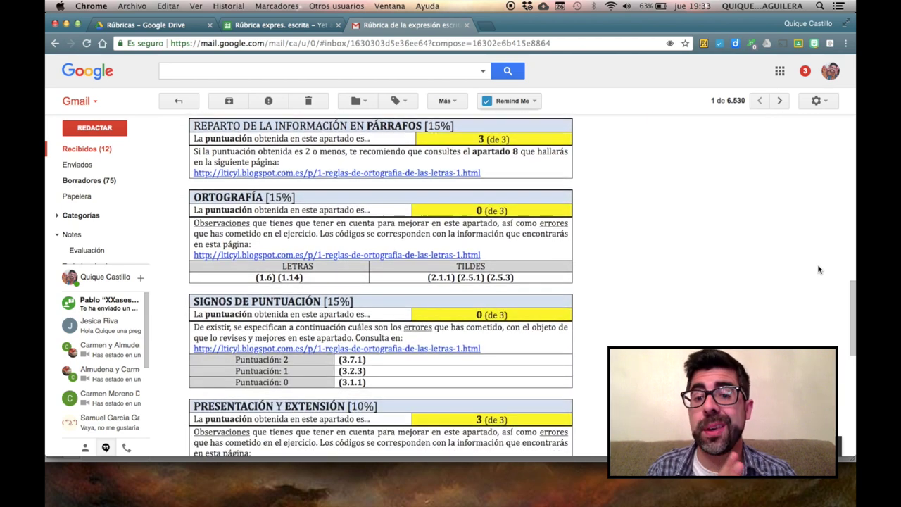
scroll(818, 269, down, 1)
scroll(818, 268, down, 1)
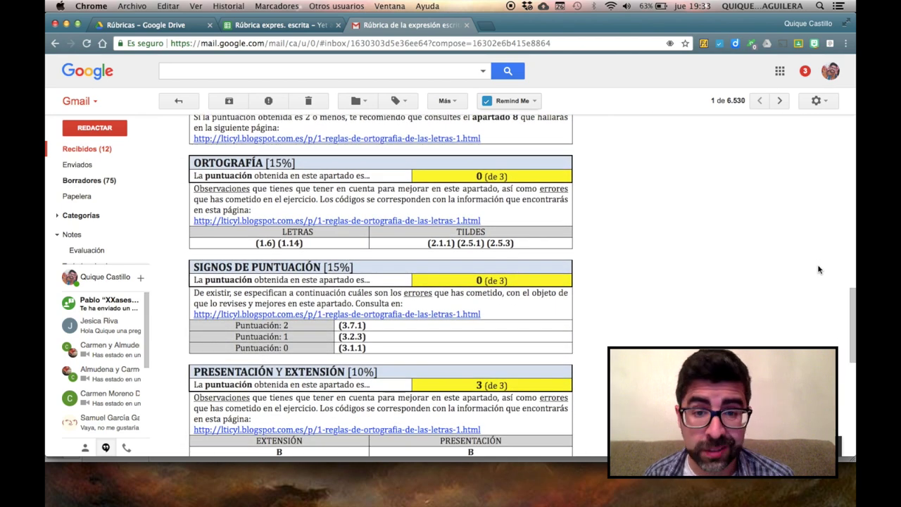
scroll(818, 269, down, 1)
scroll(818, 269, up, 1)
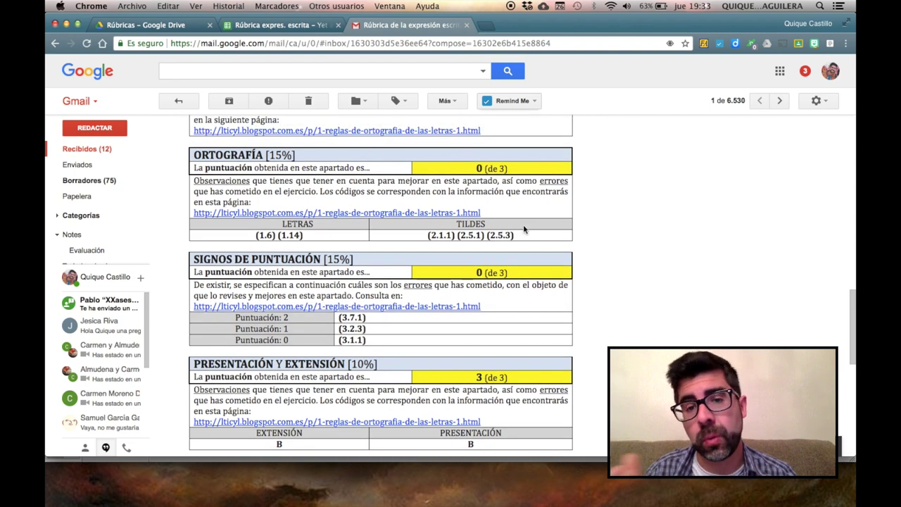
scroll(458, 270, up, 1)
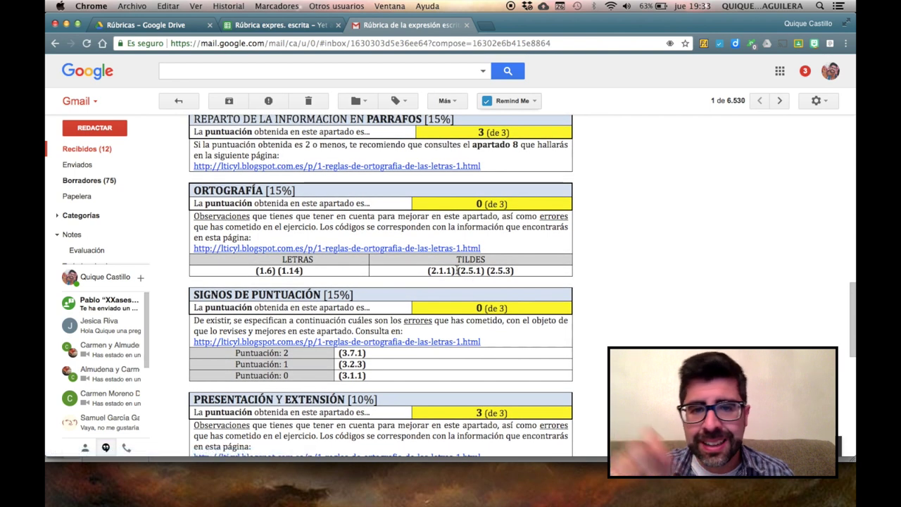
scroll(371, 278, down, 2)
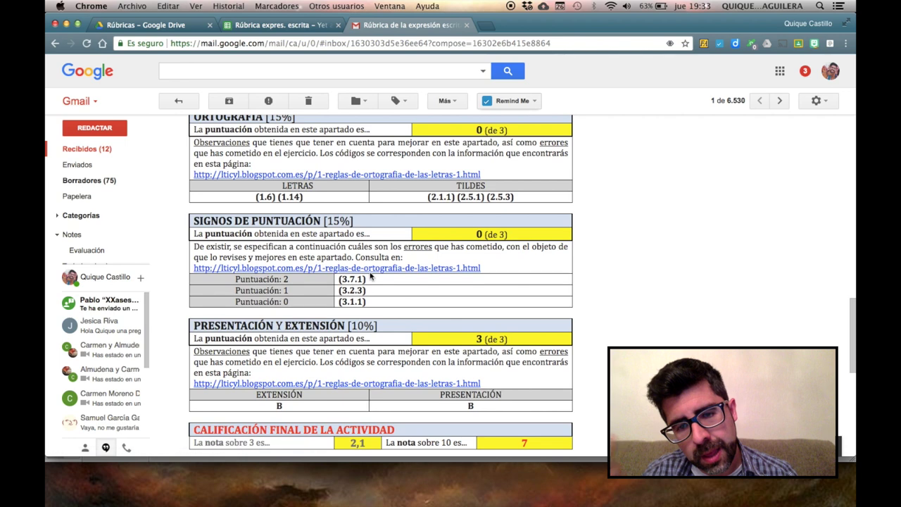
scroll(362, 288, down, 1)
scroll(351, 306, down, 1)
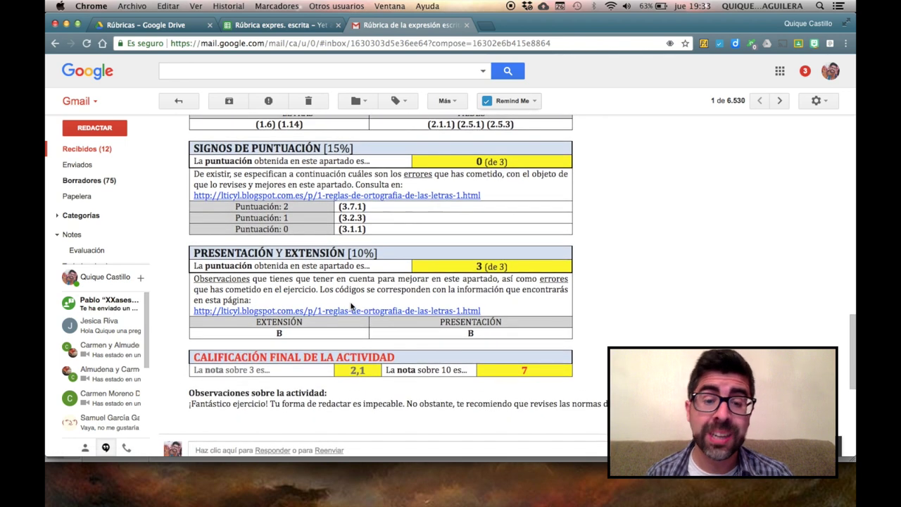
click(780, 101)
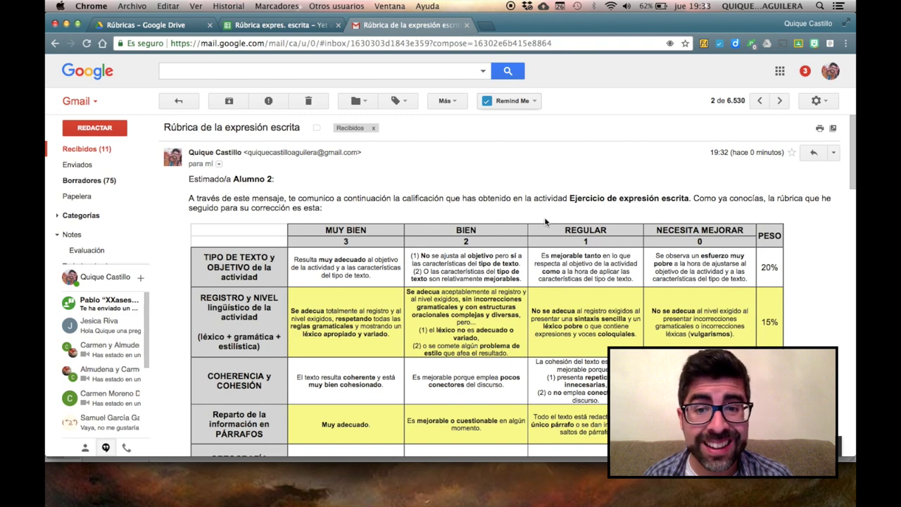
Step: Scroll through Alumno 2's rubric e-mail with its 5,5 final grade
scroll(543, 221, down, 5)
scroll(528, 246, down, 4)
scroll(506, 274, down, 1)
scroll(494, 289, down, 2)
scroll(495, 288, down, 1)
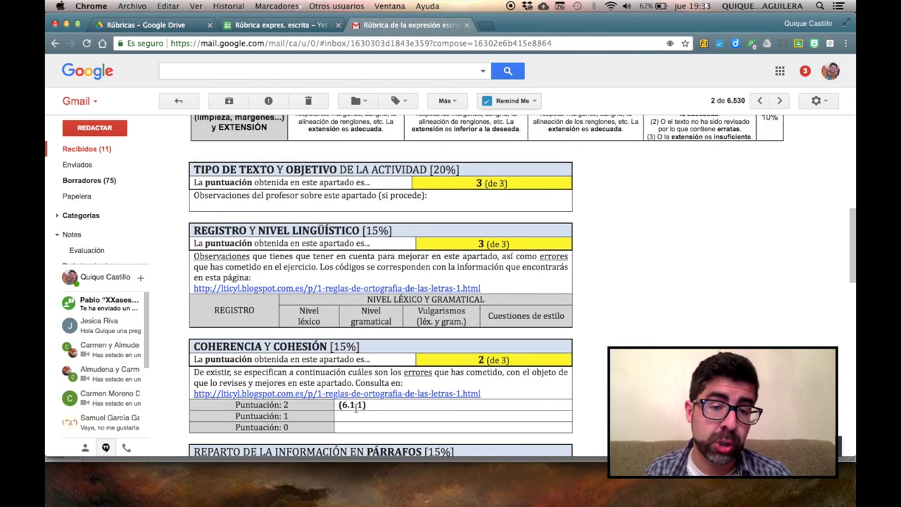
scroll(357, 408, down, 2)
scroll(422, 373, down, 2)
scroll(487, 343, down, 3)
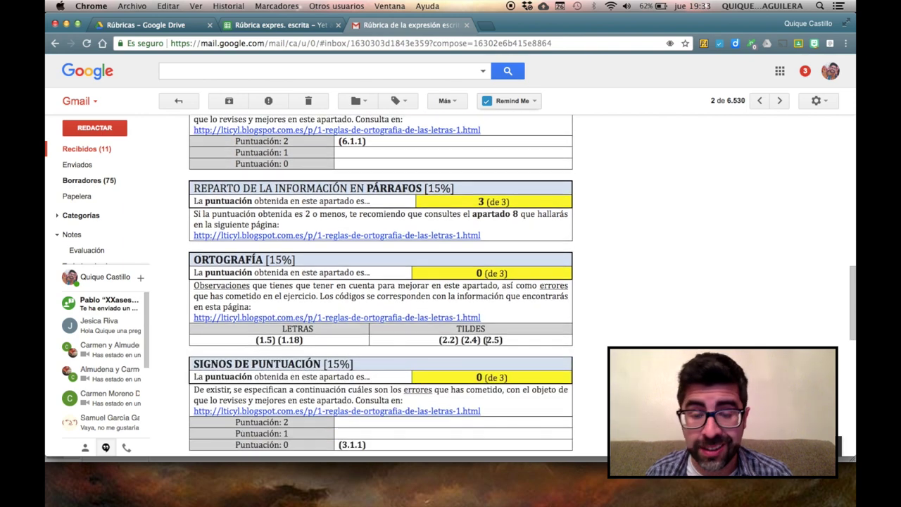
scroll(463, 338, down, 1)
scroll(463, 338, down, 3)
scroll(463, 338, down, 2)
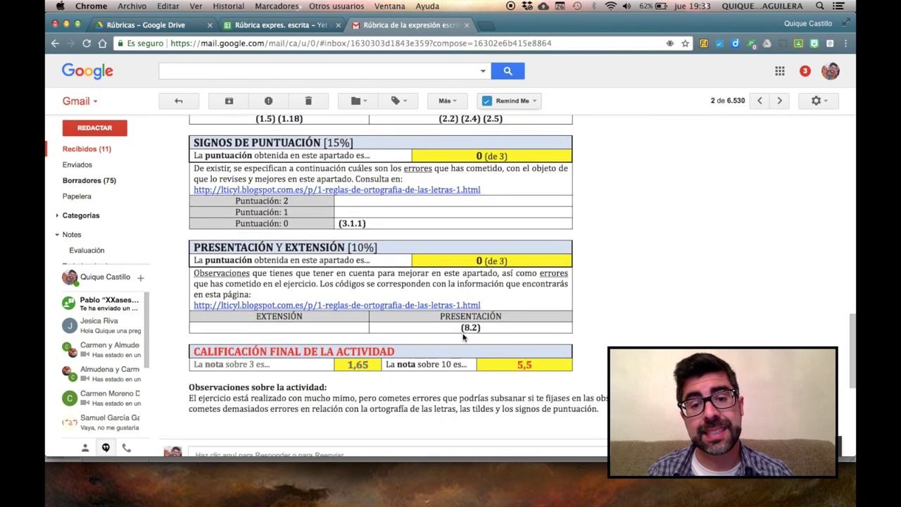
Step: Open Alumno 1's rubric e-mail and review its section scores, ending at 5,17 out of 10
click(779, 102)
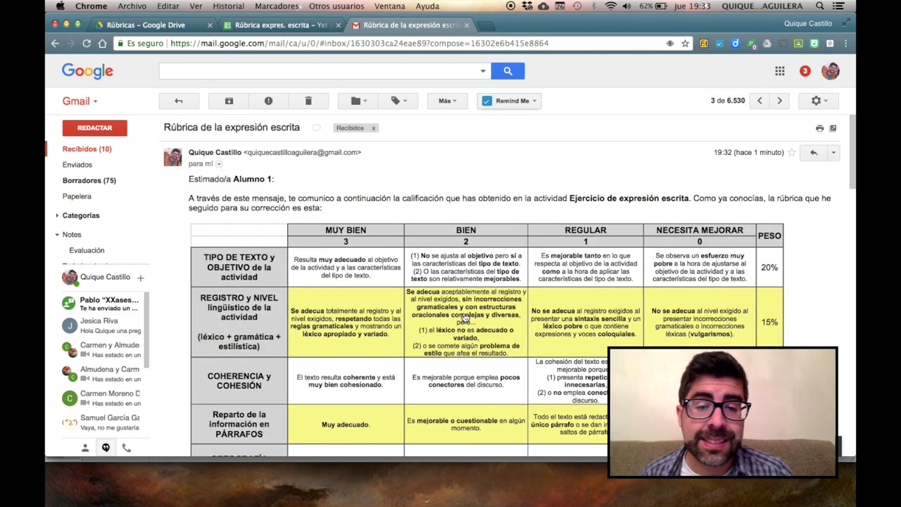
scroll(338, 232, down, 3)
scroll(408, 277, down, 3)
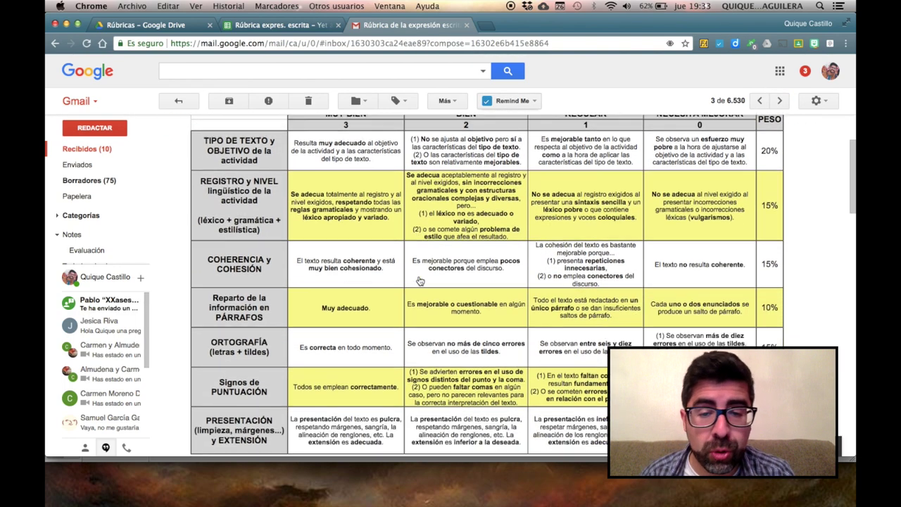
scroll(423, 275, down, 5)
scroll(426, 276, down, 2)
scroll(496, 263, down, 2)
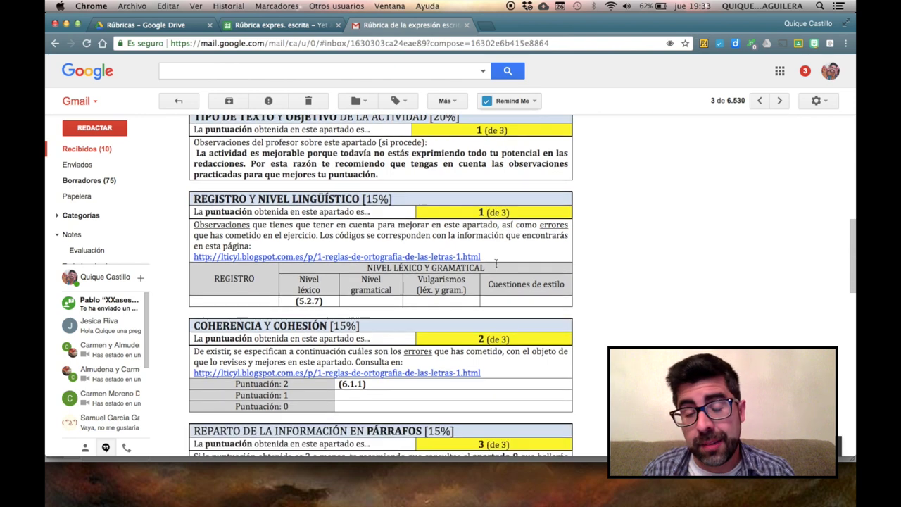
scroll(501, 274, down, 2)
scroll(479, 294, down, 5)
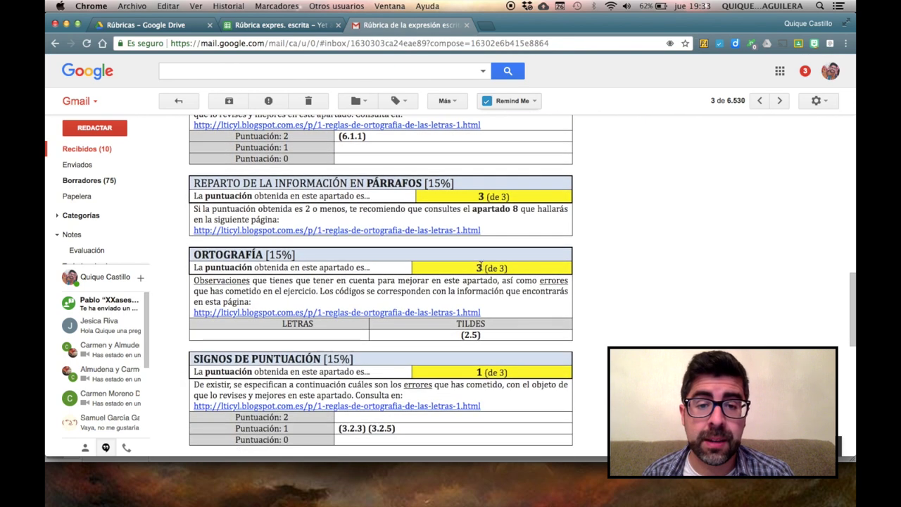
scroll(479, 268, down, 2)
scroll(480, 273, down, 2)
scroll(482, 280, down, 2)
scroll(482, 280, down, 2)
scroll(482, 283, down, 1)
scroll(483, 283, up, 2)
scroll(482, 283, up, 2)
scroll(483, 283, up, 1)
scroll(483, 283, up, 1)
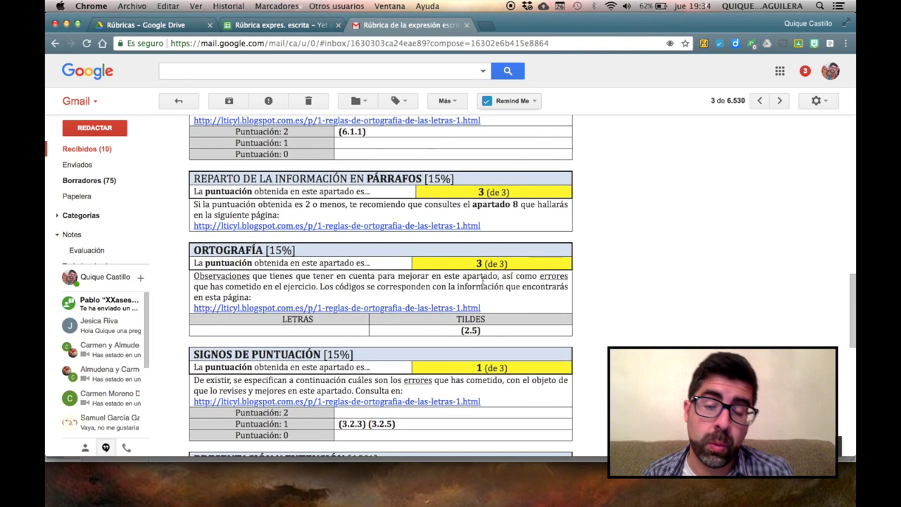